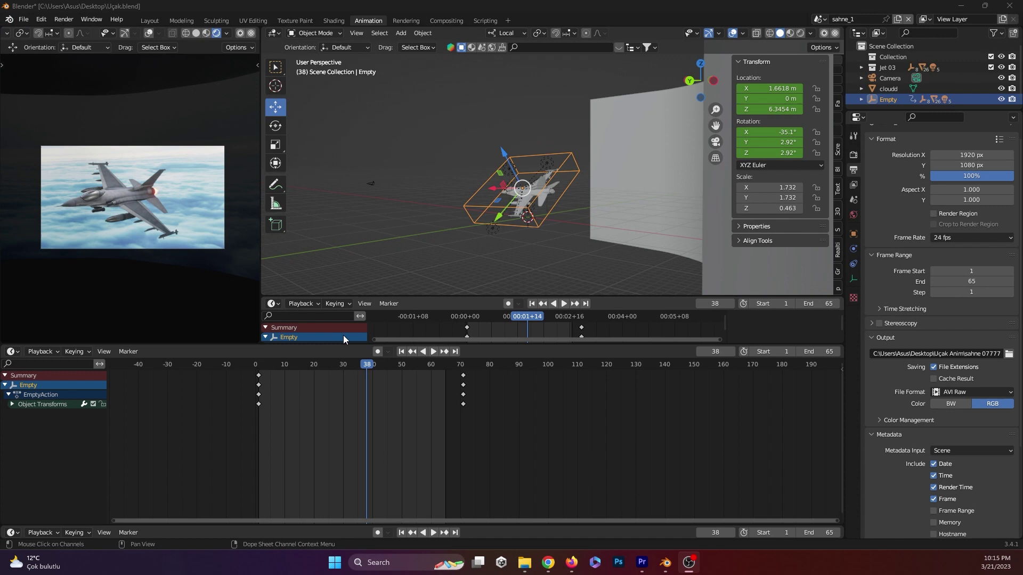
Play the jet flyover from the start and orbit to view the plane's side
drag(371, 369, 239, 366)
key(space)
drag(361, 366, 275, 373)
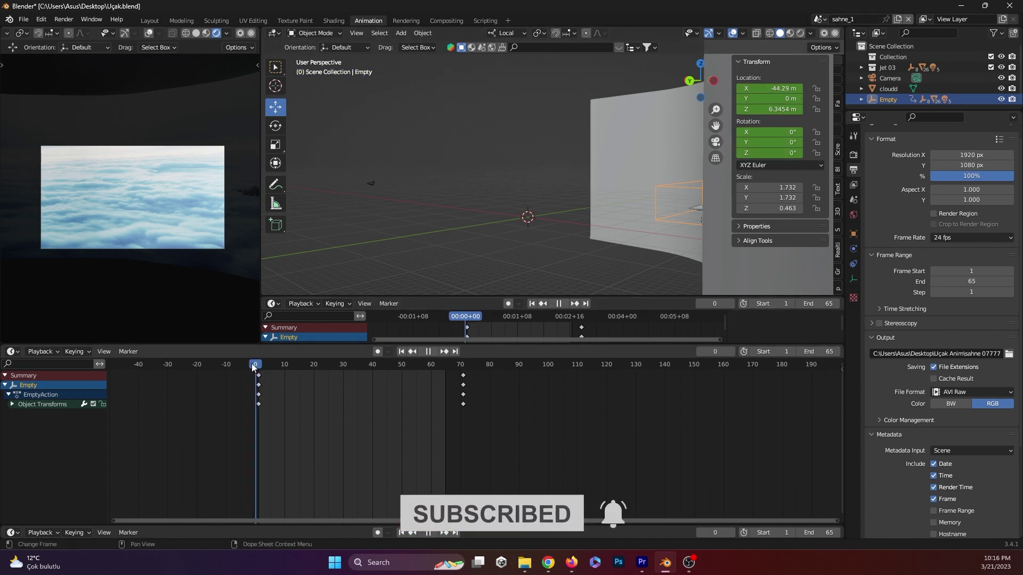
drag(255, 371, 328, 367)
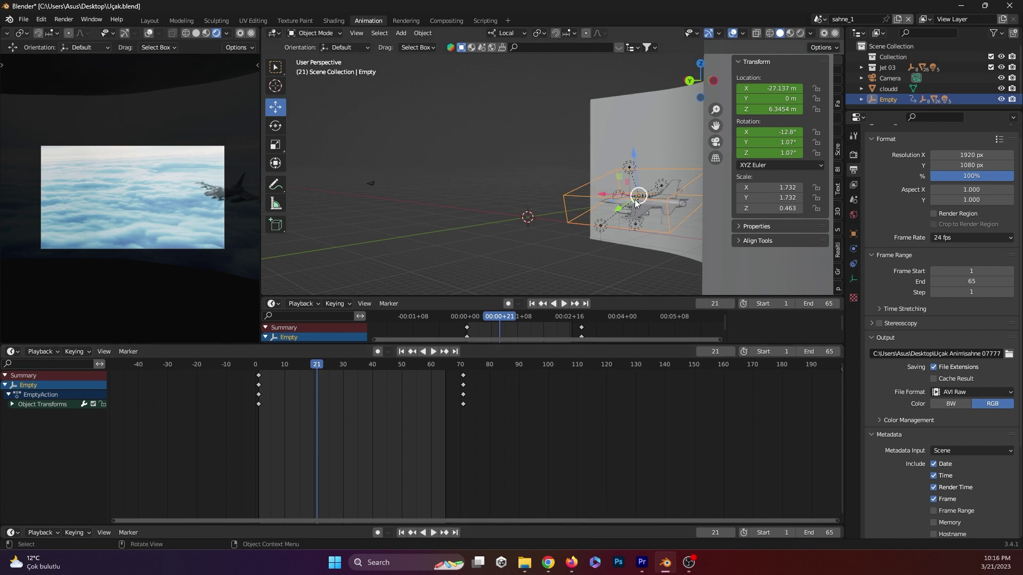
scroll(635, 202, up, 3)
mouse_move(663, 200)
middle_down()
mouse_move(428, 189)
mouse_move(462, 203)
mouse_move(203, 211)
middle_up()
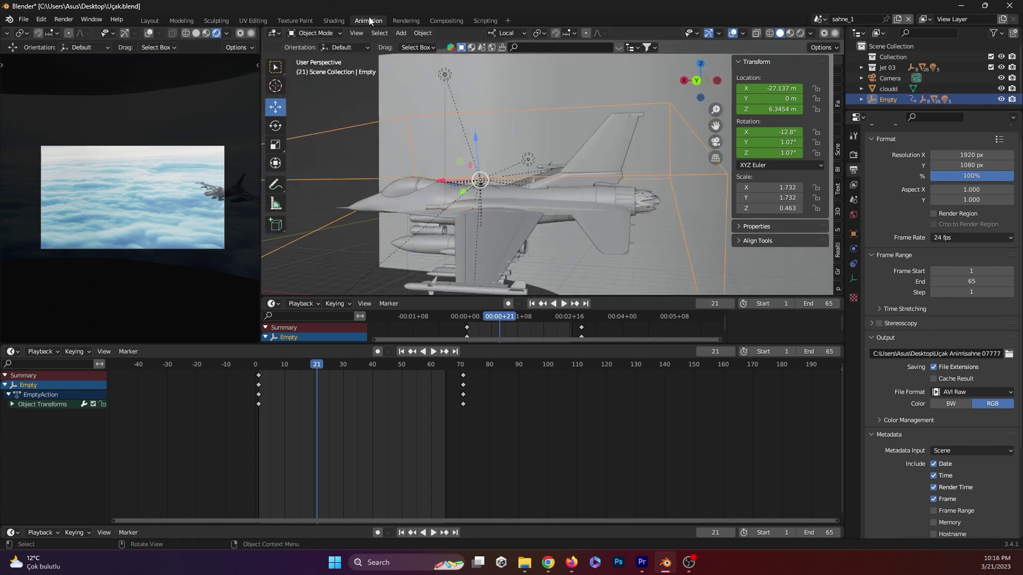
Select the Empty's frame-70 keys and expand Object Transforms into location and rotation channels
drag(274, 449, 479, 358)
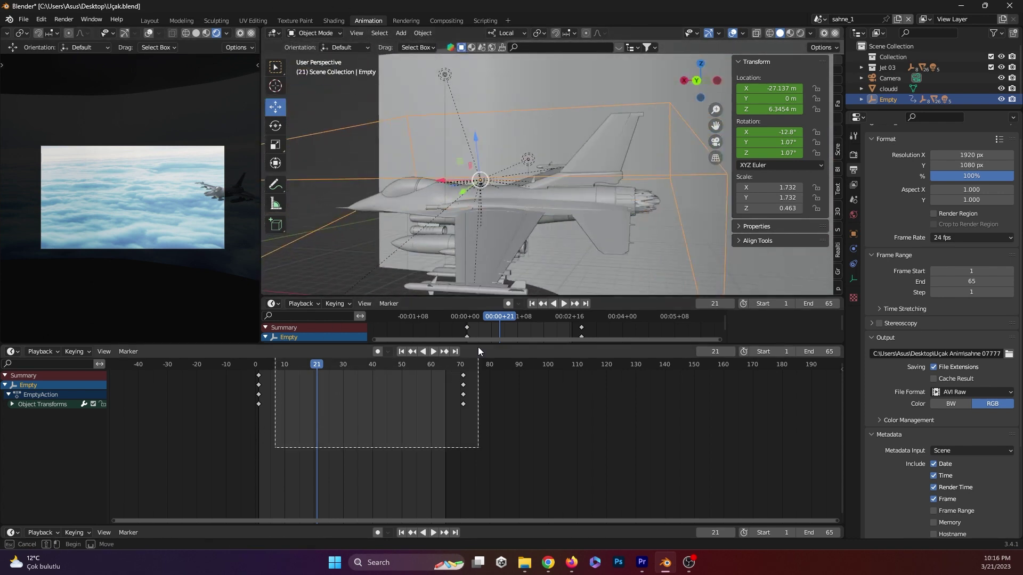
scroll(638, 141, down, 3)
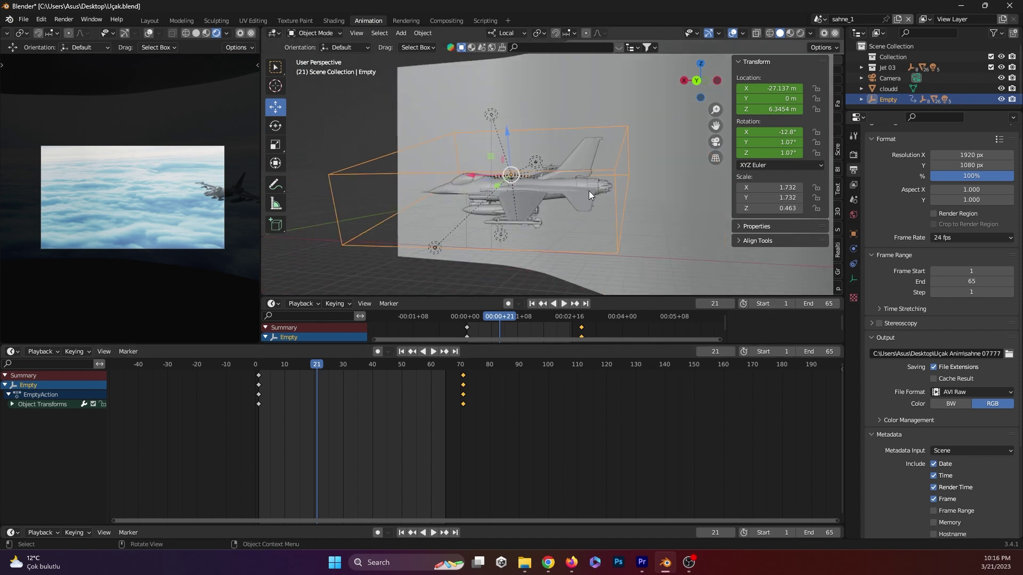
drag(313, 372, 334, 377)
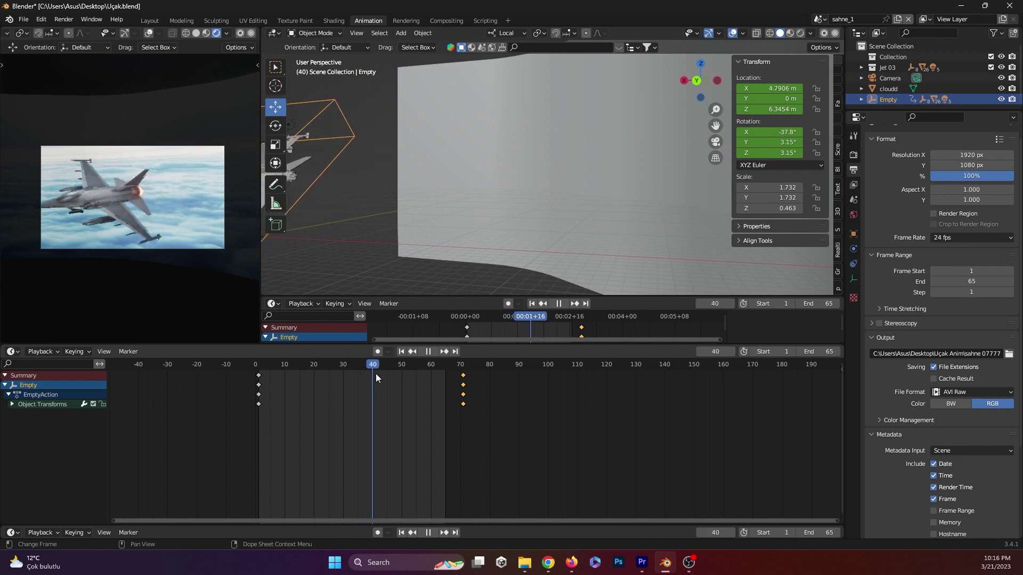
key(Escape)
click(12, 405)
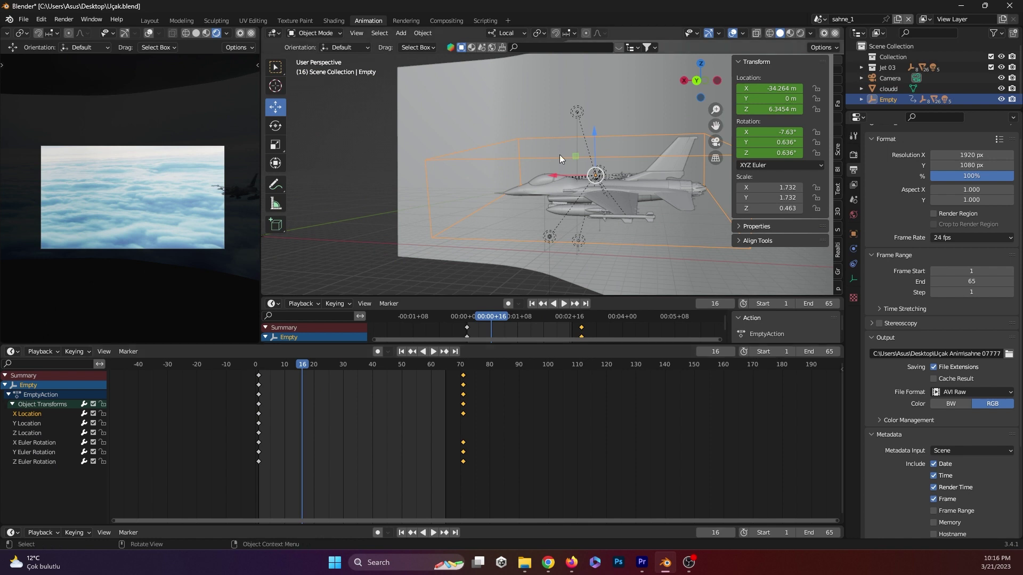
scroll(560, 154, down, 3)
middle_drag(559, 154, 500, 202)
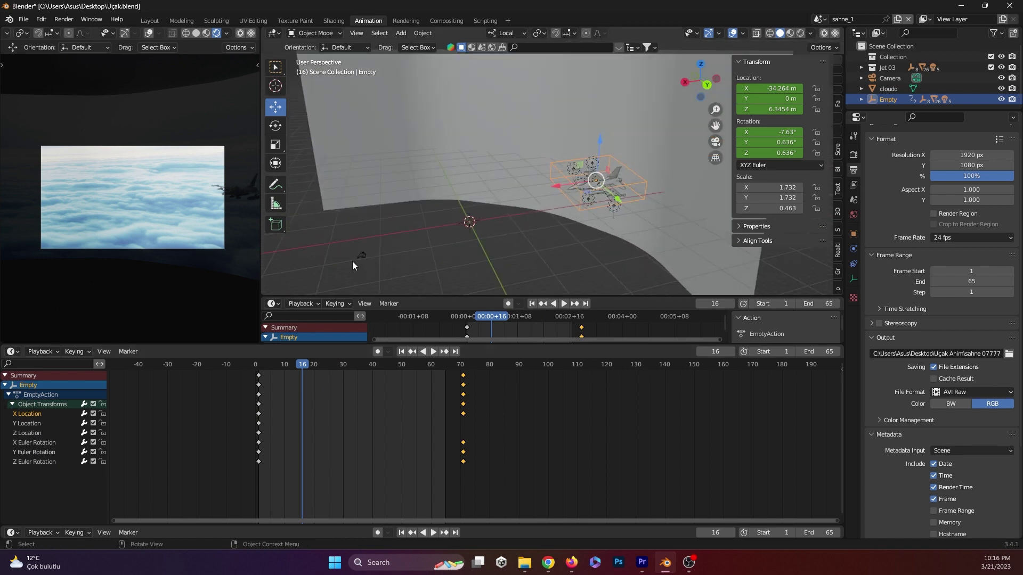
click(361, 256)
scroll(405, 244, up, 2)
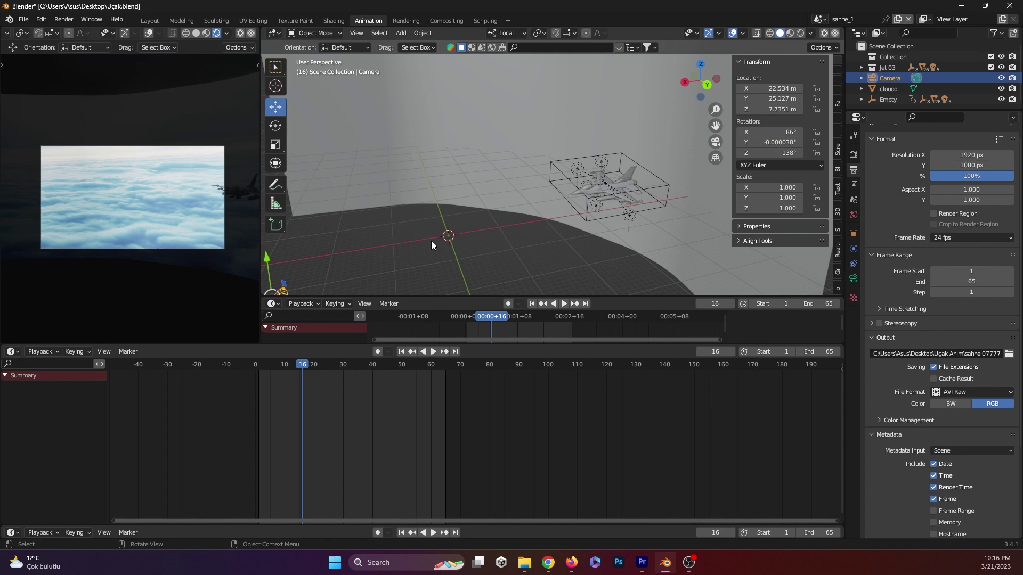
middle_drag(431, 245, 624, 181)
click(618, 187)
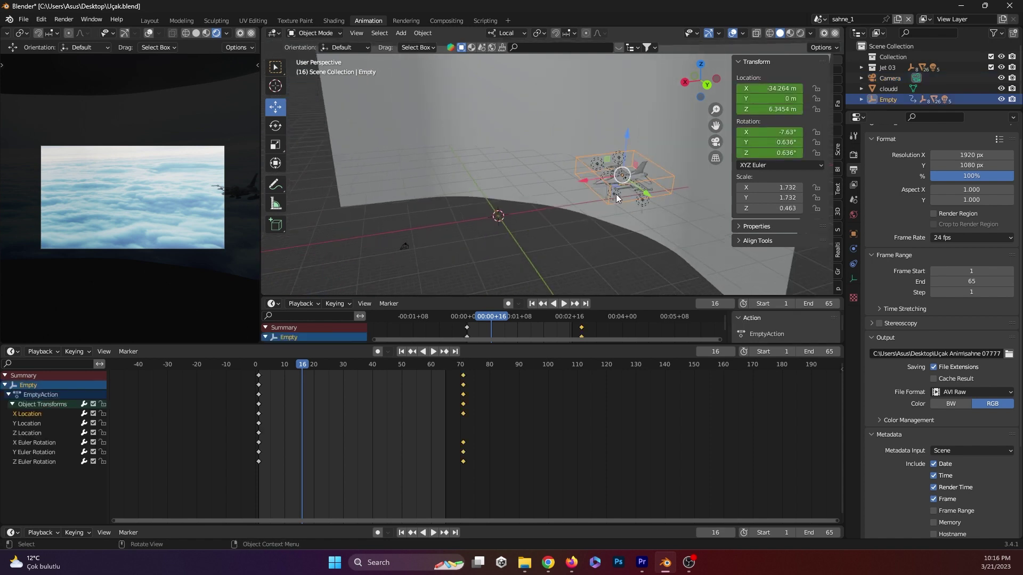
mouse_move(302, 369)
mouse_down()
mouse_move(453, 364)
mouse_move(286, 365)
mouse_move(396, 366)
mouse_move(328, 365)
mouse_up()
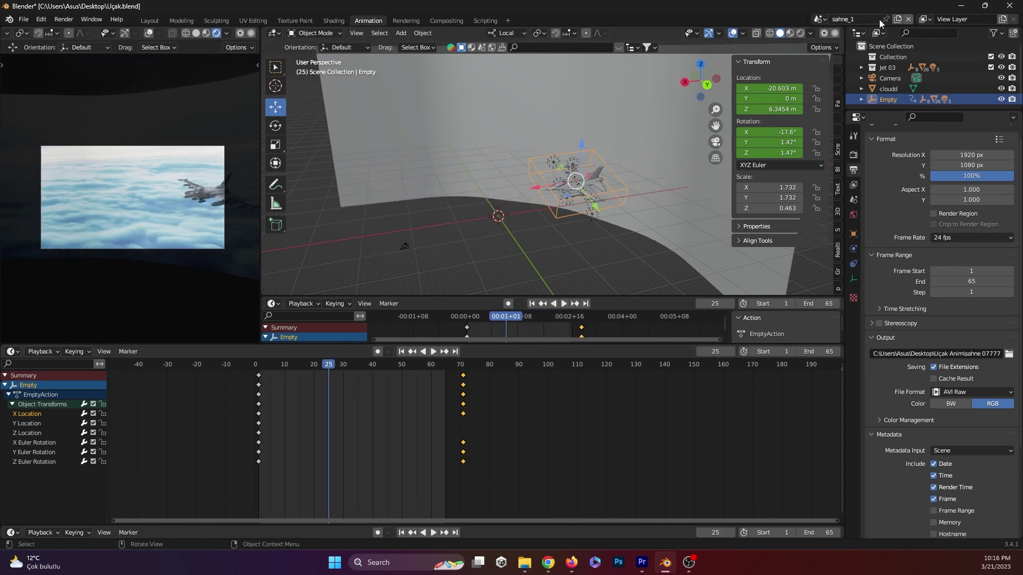
Switch to the sahne_4 scene and select Empty.003 to show its keyframes
click(821, 24)
click(819, 58)
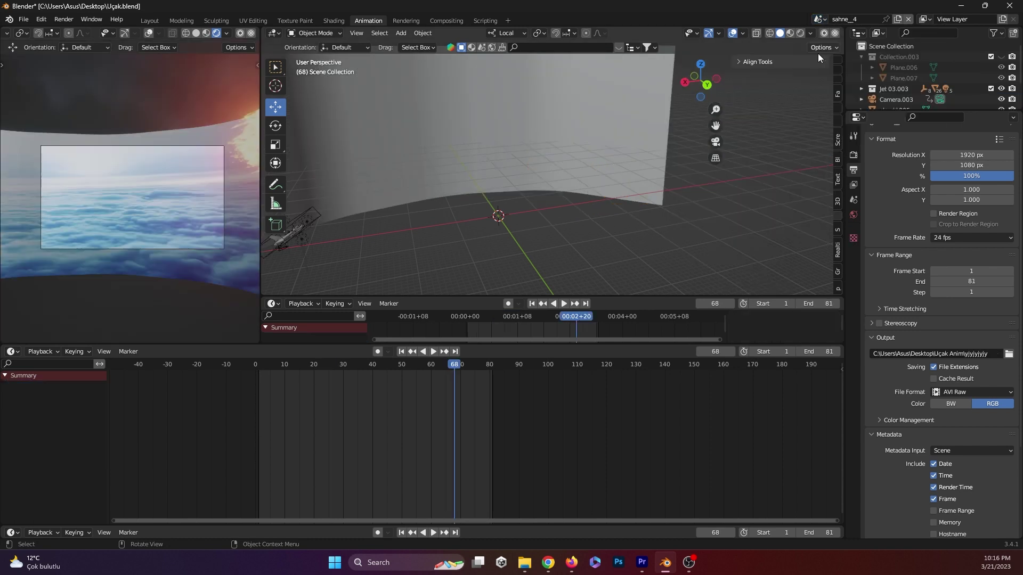
mouse_move(453, 366)
mouse_down()
mouse_move(296, 401)
mouse_move(352, 365)
mouse_up()
mouse_move(411, 224)
middle_down()
mouse_move(385, 225)
mouse_move(406, 198)
mouse_move(569, 221)
mouse_move(477, 241)
mouse_move(465, 216)
middle_up()
click(408, 193)
Review the sahne_4 animation, then delete Empty.003's keyframes at frame 110
scroll(366, 221, up, 3)
scroll(477, 241, down, 2)
scroll(437, 222, down, 3)
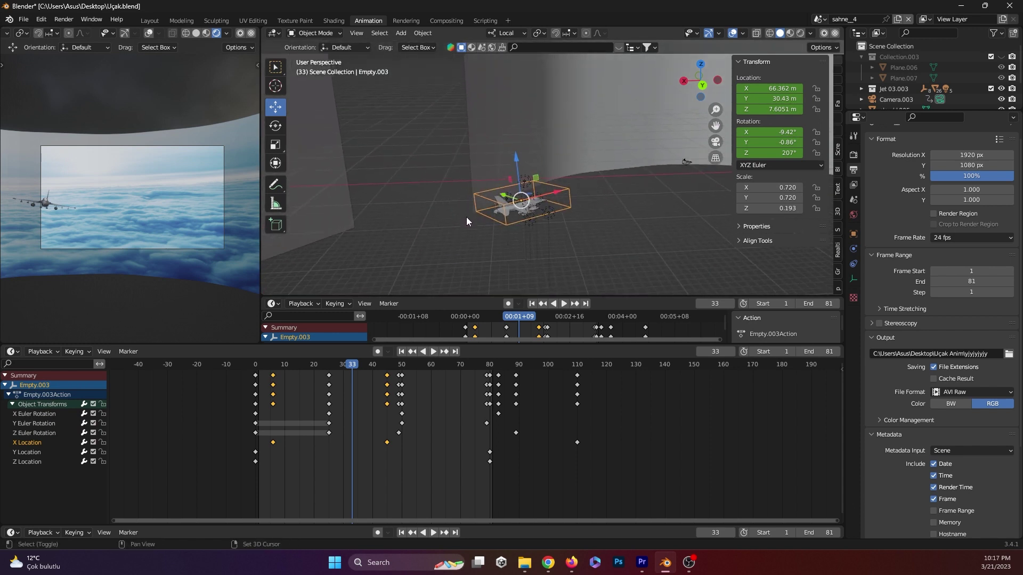
drag(336, 385, 259, 391)
key(space)
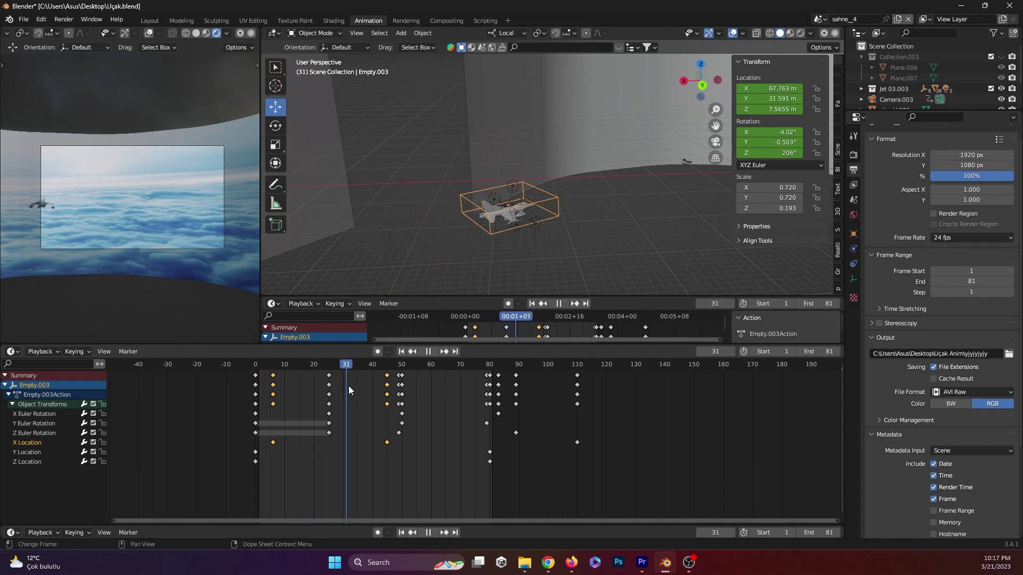
drag(364, 386, 487, 389)
drag(658, 493, 554, 363)
key(Delete)
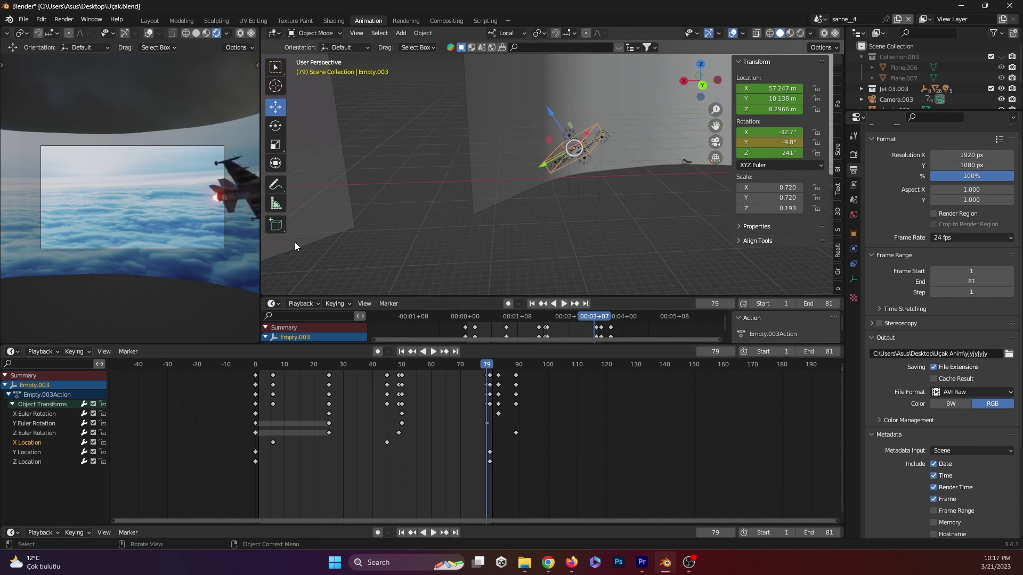
Restore the frame-110 keys and move the frame-90 keys earlier to frame 80
key(ctrl+z)
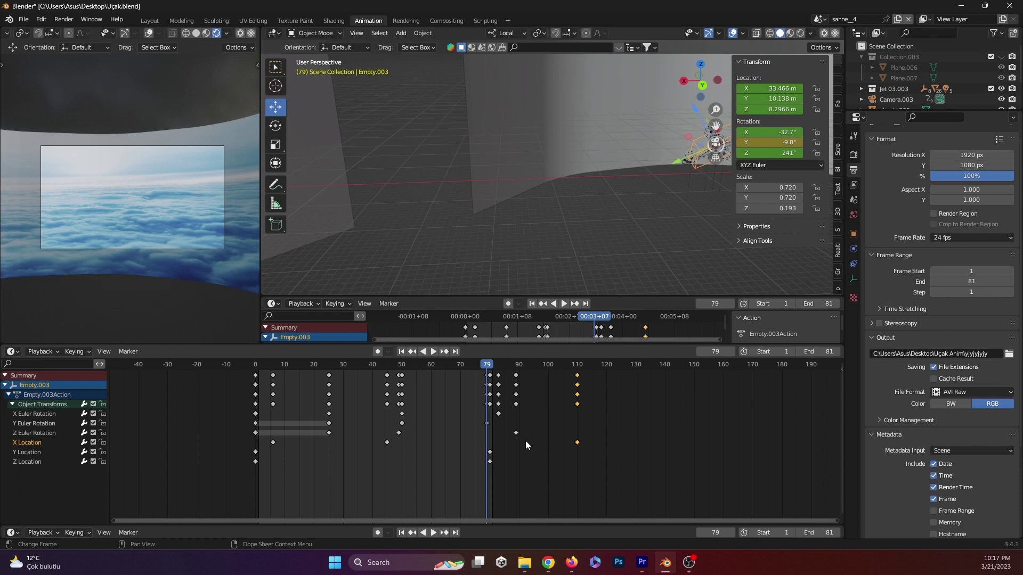
drag(516, 392, 509, 355)
drag(486, 364, 417, 374)
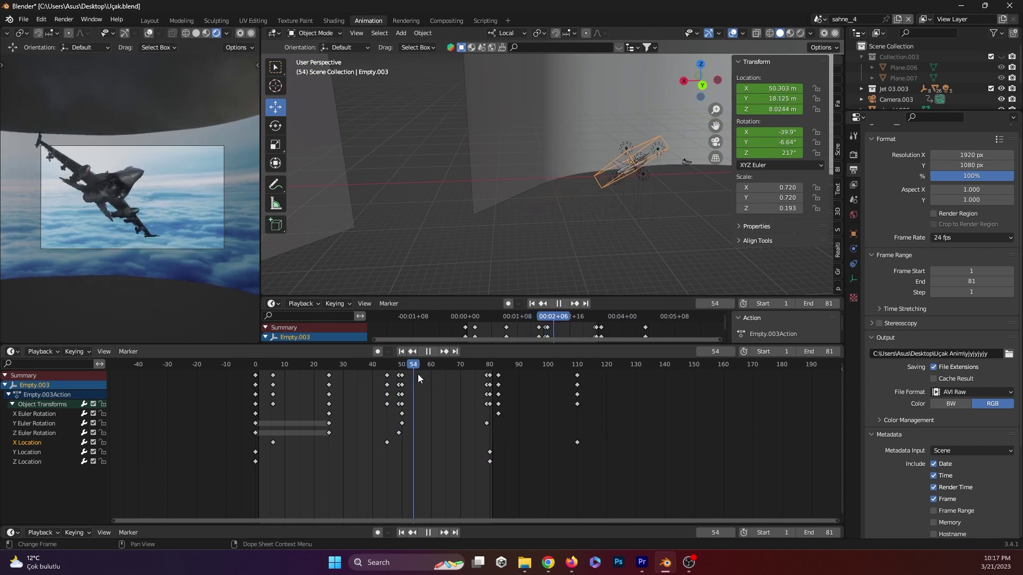
key(space)
drag(496, 406, 487, 409)
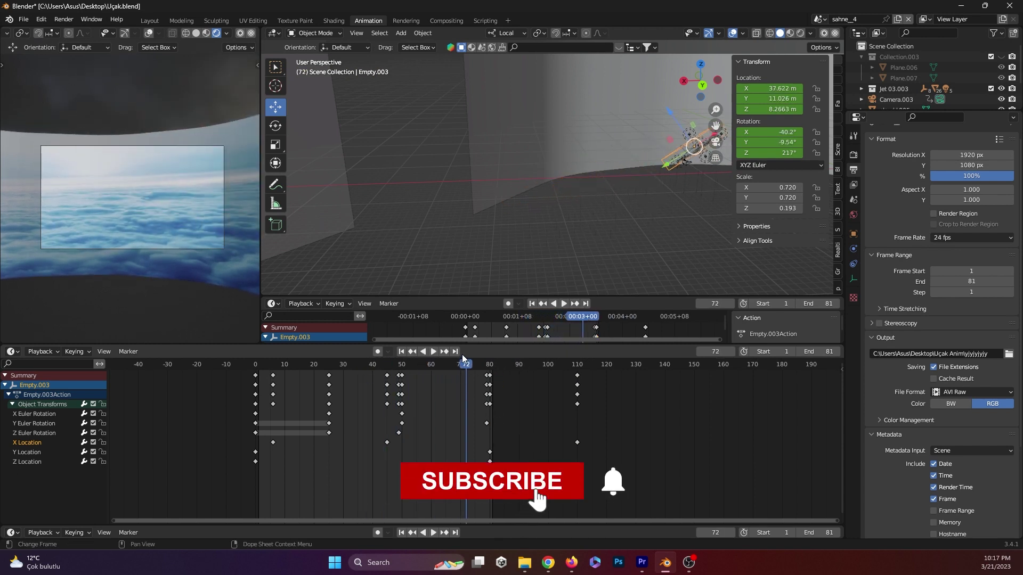
key(space)
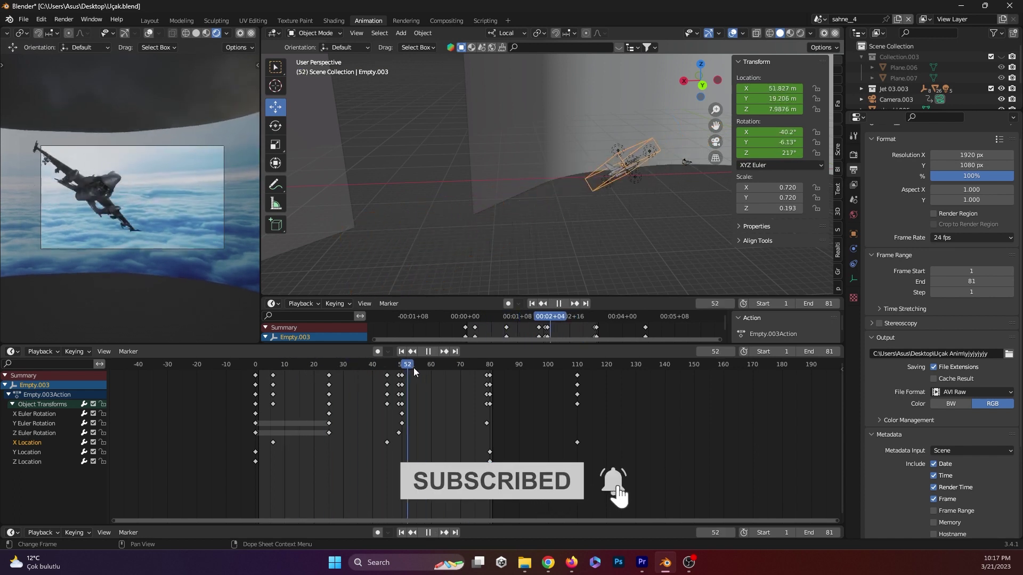
key(space)
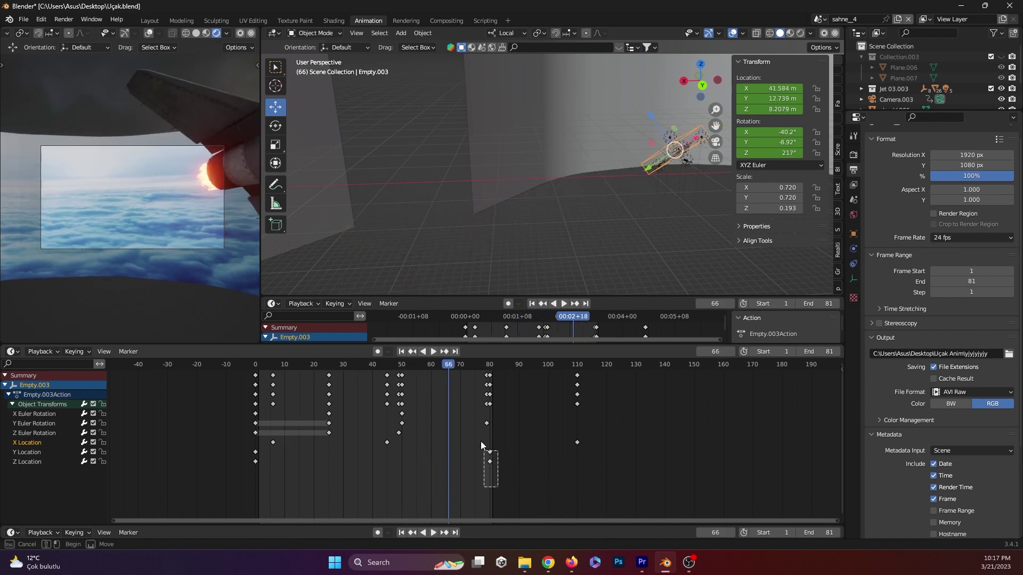
Test playback without the frame-80 keys, then undo to restore them
drag(481, 445, 483, 367)
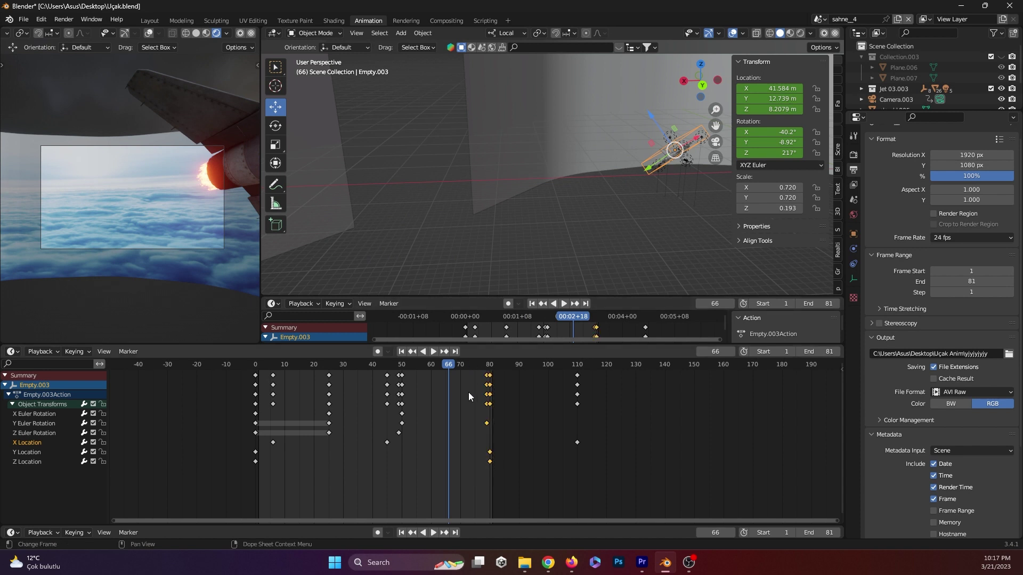
key(Delete)
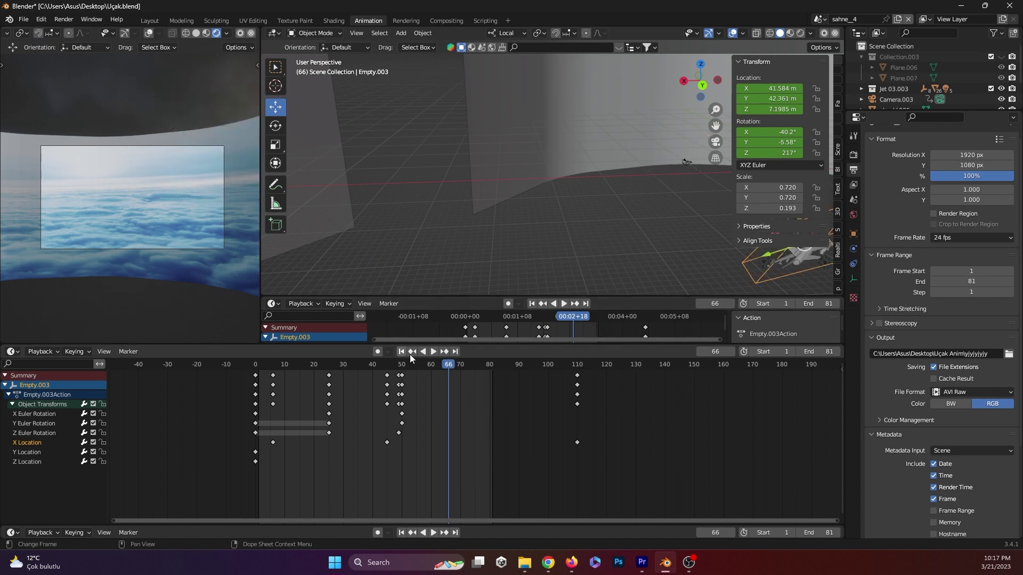
key(space)
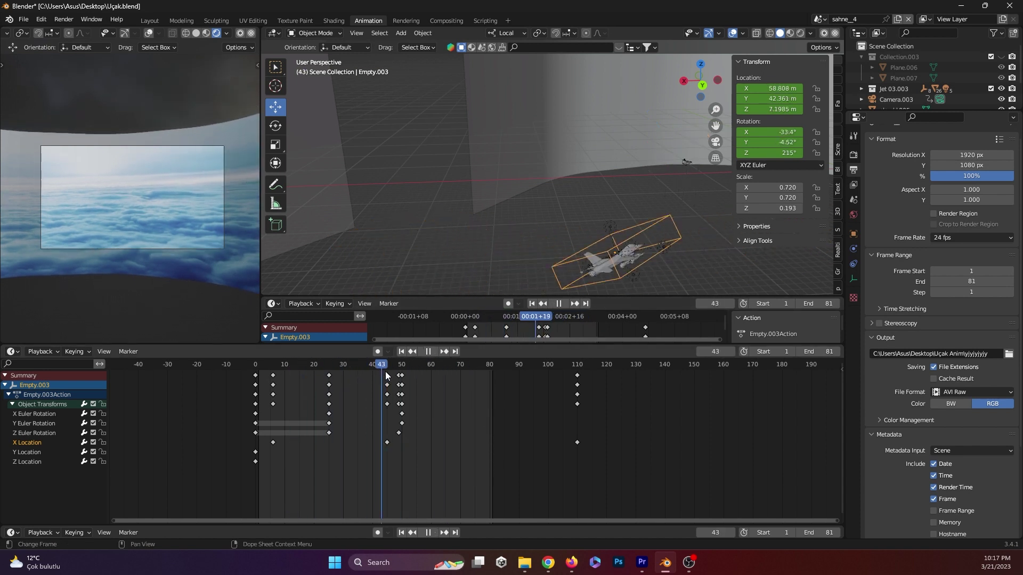
key(Escape)
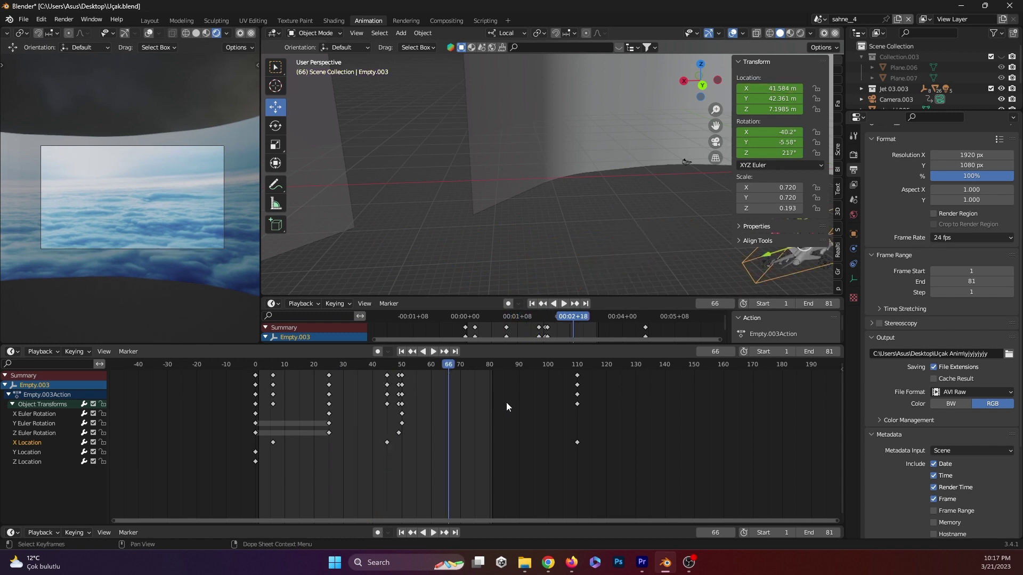
key(ctrl+z)
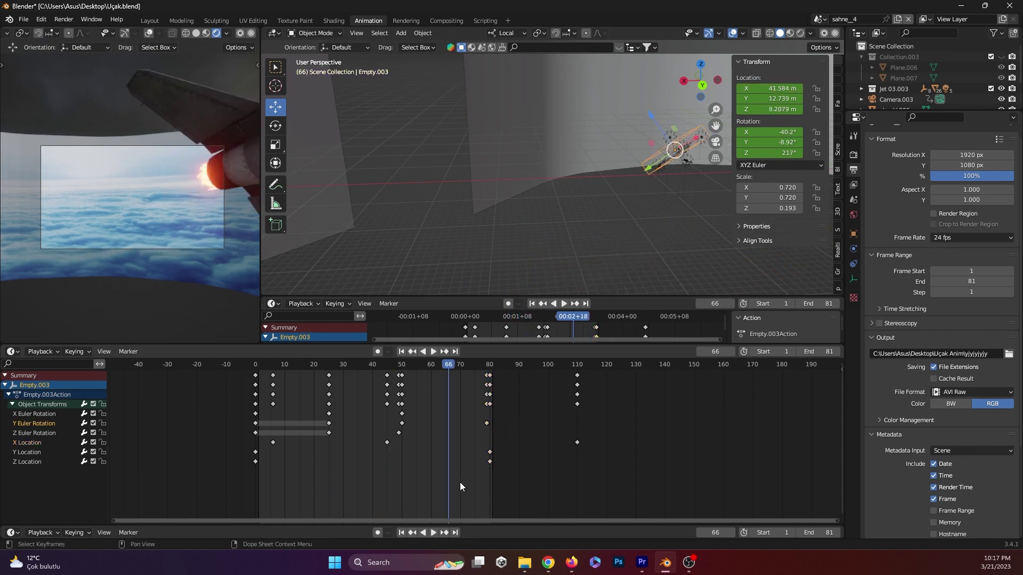
key(ctrl+z)
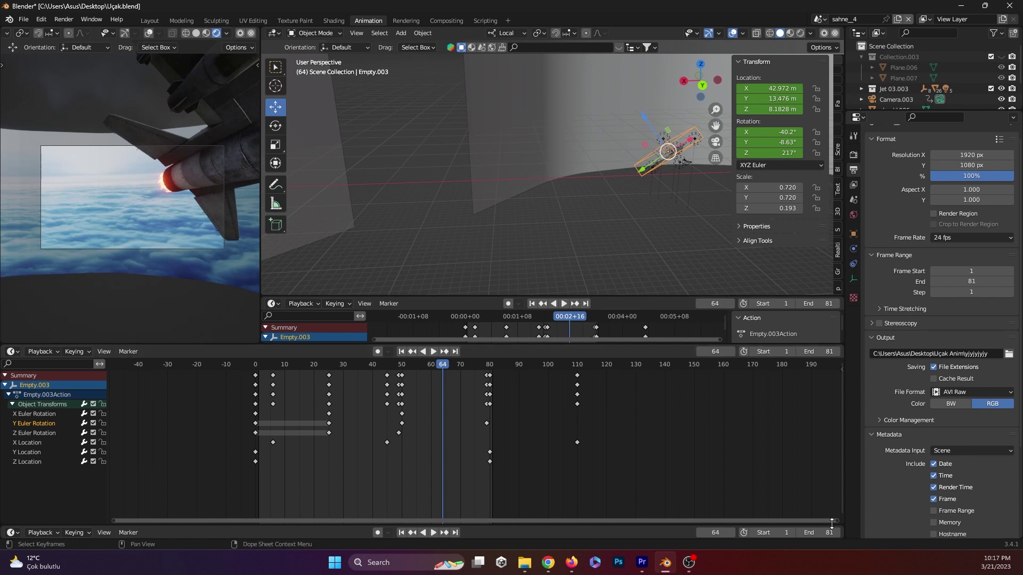
Widen the Dope Sheet and delete Empty.003's stray keyframes at frame 79, keeping frame 80
drag(838, 520, 678, 469)
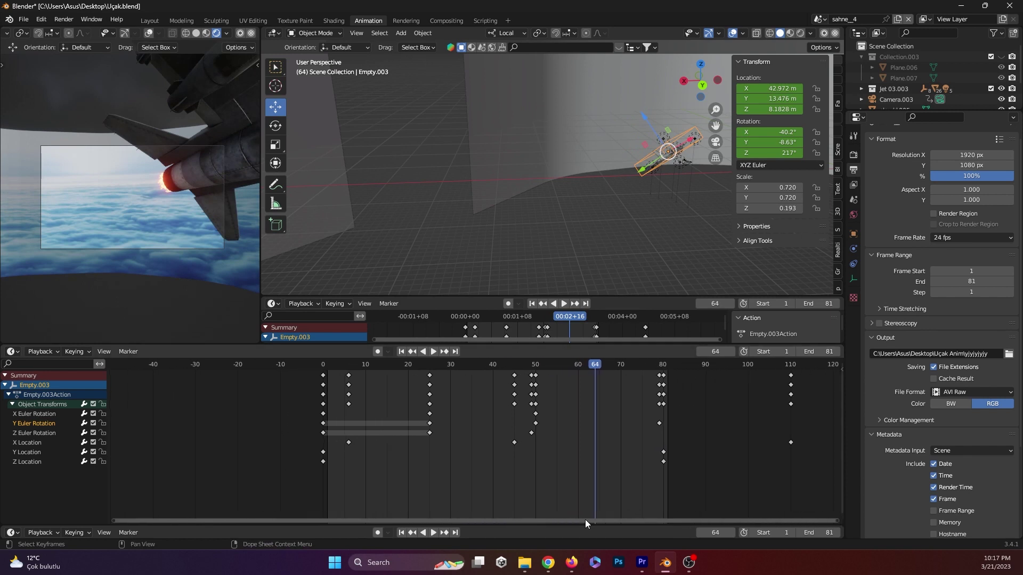
drag(683, 369, 638, 432)
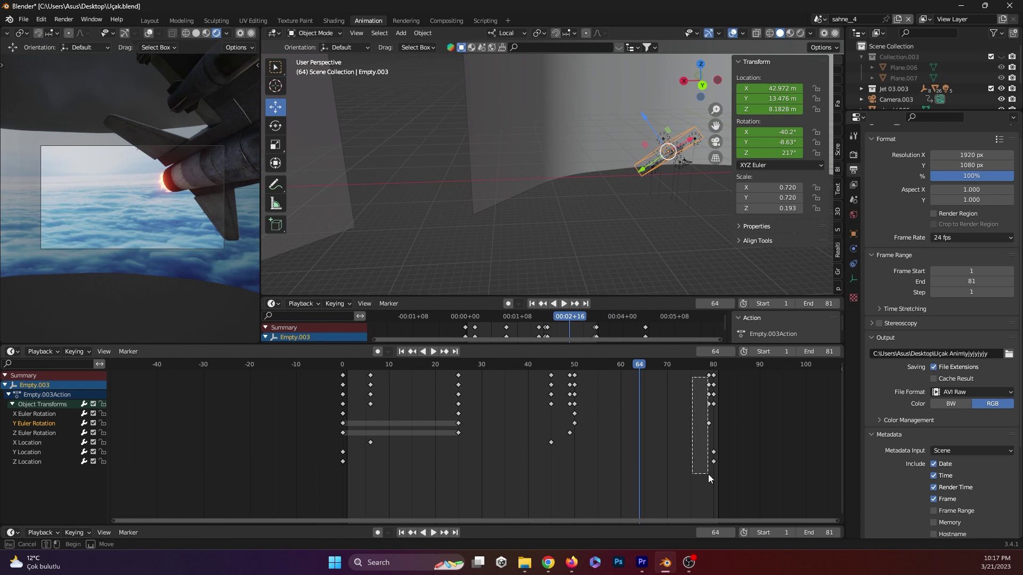
drag(708, 474, 708, 470)
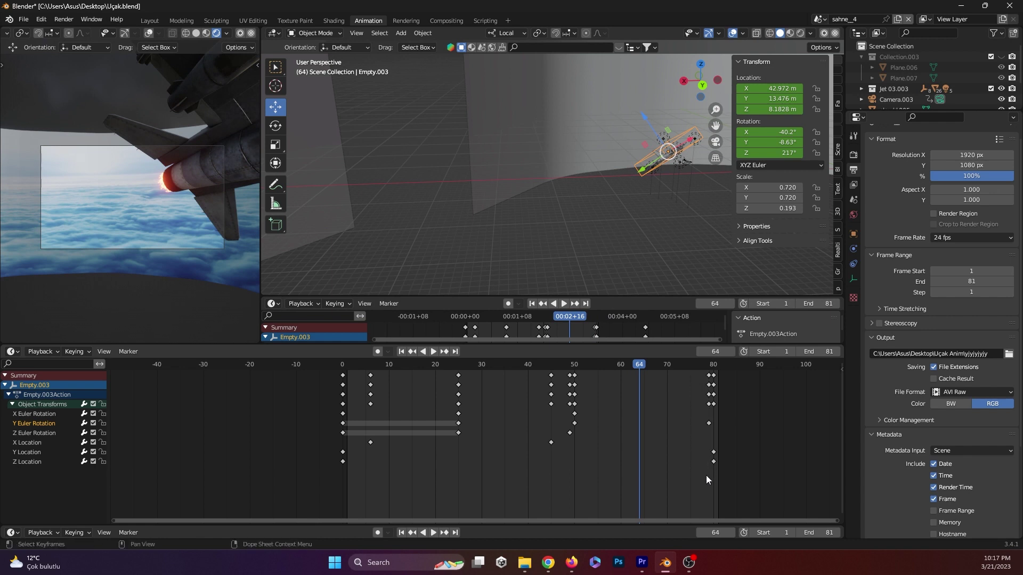
key(space)
key(Escape)
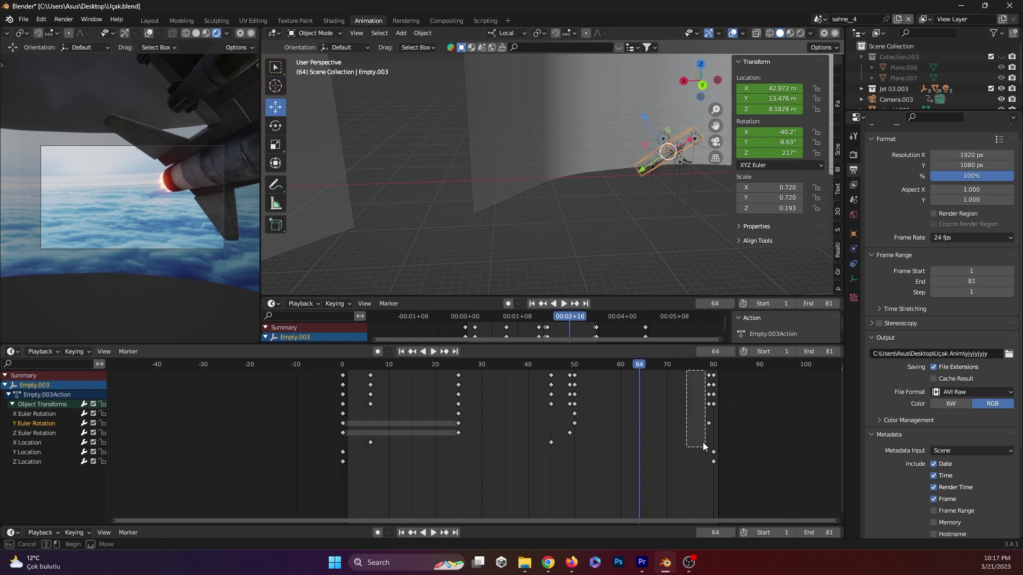
drag(705, 449, 710, 459)
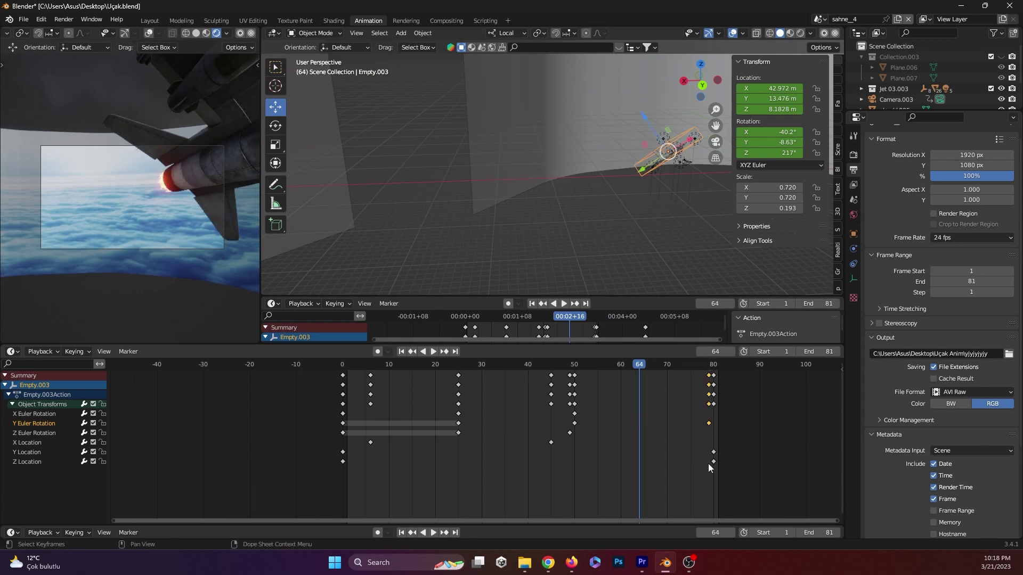
key(Delete)
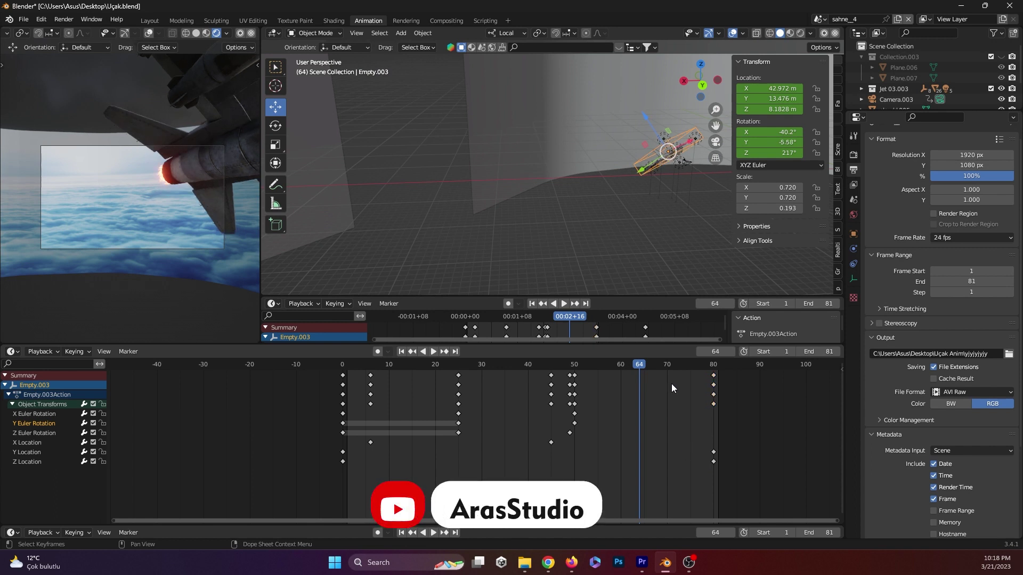
Play and scrub through the animation to check the motion
click(570, 367)
key(space)
mouse_move(570, 372)
mouse_down()
mouse_move(623, 389)
mouse_move(704, 390)
mouse_move(332, 413)
mouse_move(666, 415)
mouse_move(467, 426)
mouse_up()
key(space)
key(space)
key(space)
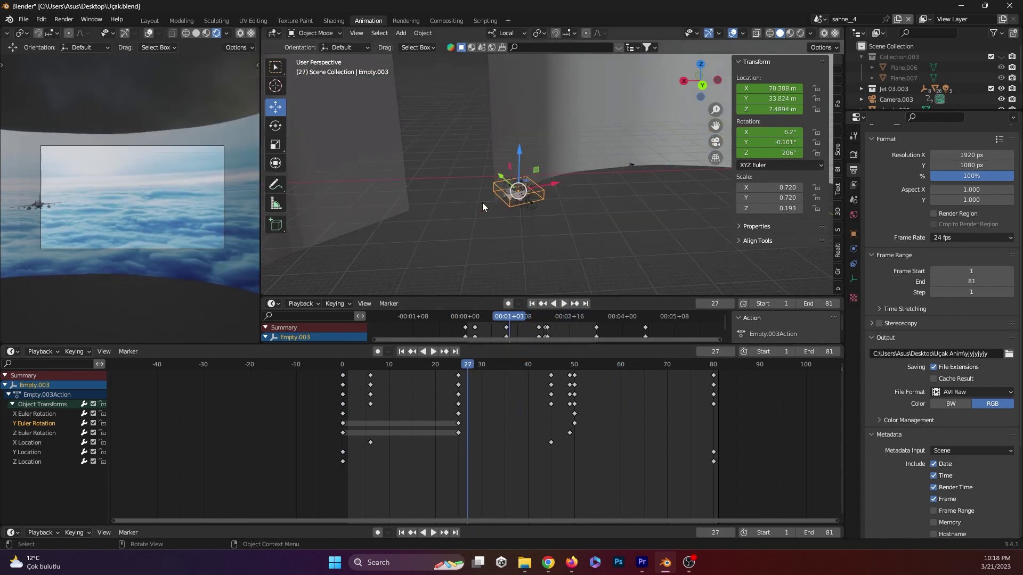
Select Camera.003 and box-select its four keyframes at frame 46, resting on frame 26
middle_drag(588, 226, 471, 217)
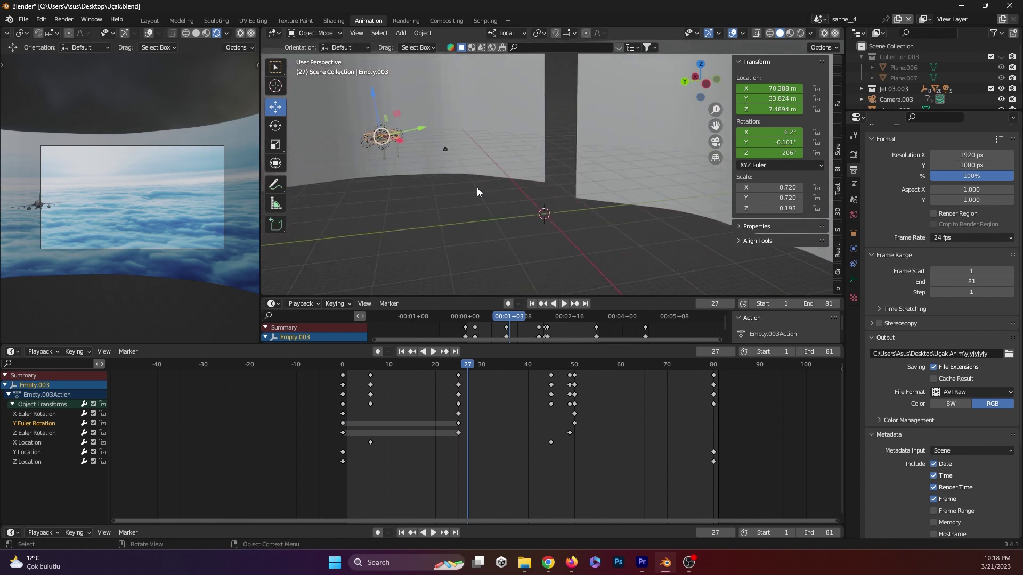
click(445, 152)
mouse_move(450, 360)
mouse_down()
mouse_move(555, 369)
mouse_move(477, 373)
mouse_move(462, 451)
mouse_up()
mouse_move(593, 449)
mouse_down()
mouse_move(529, 407)
mouse_move(538, 370)
mouse_up()
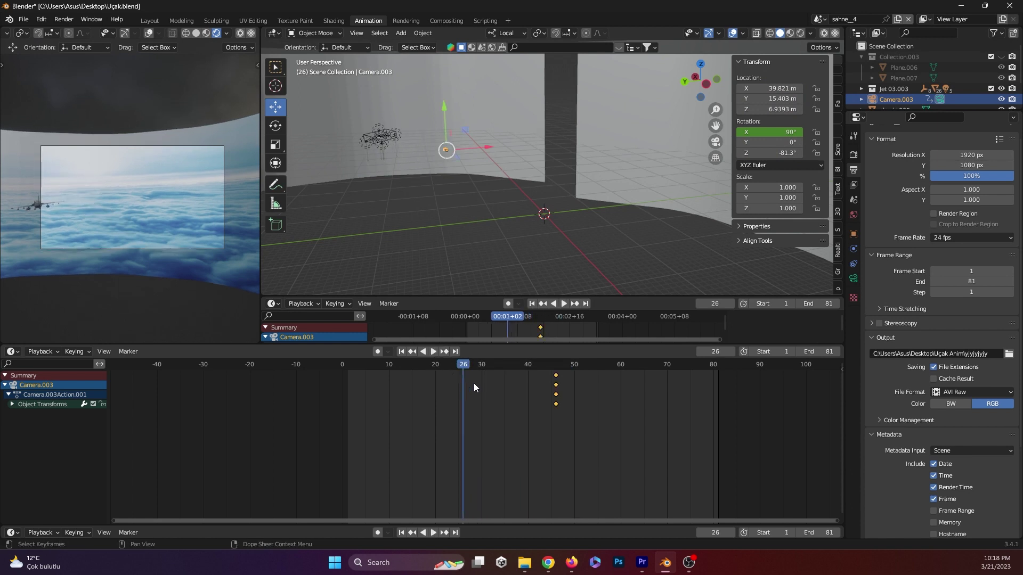
Replay the flyover without Camera.003's frame-46 keys, then undo to restore them
key(Delete)
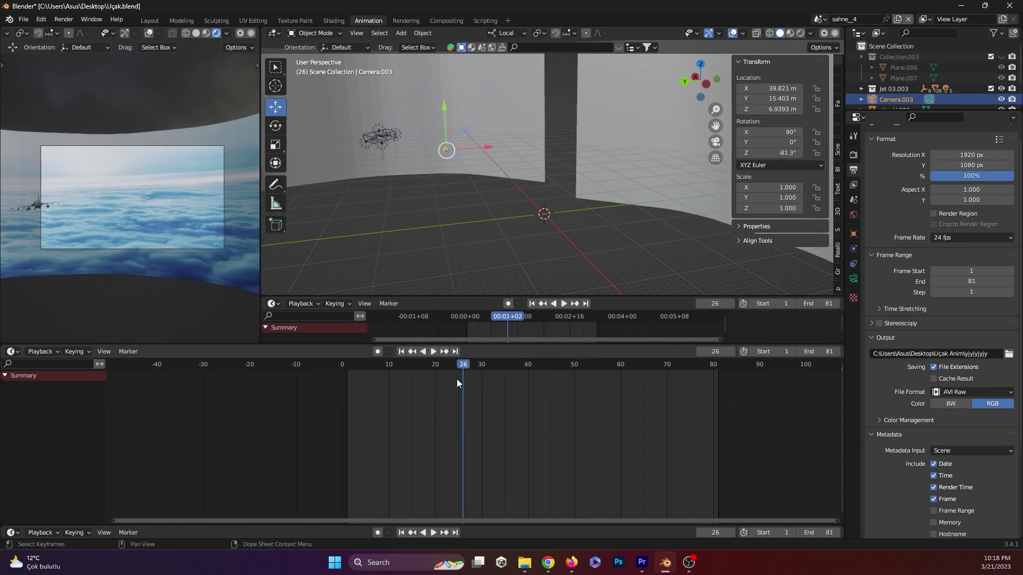
drag(461, 365, 259, 379)
key(space)
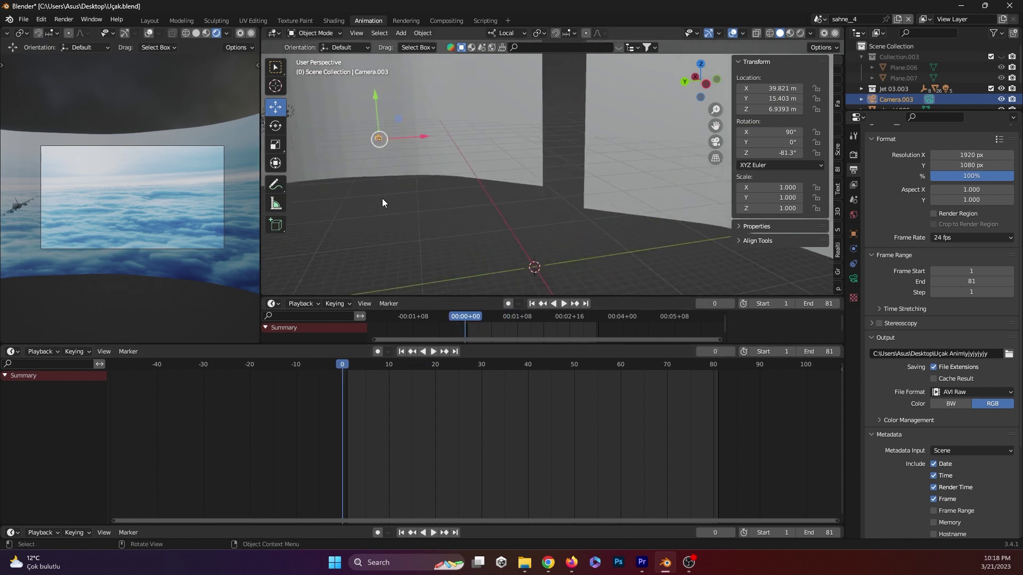
key(space)
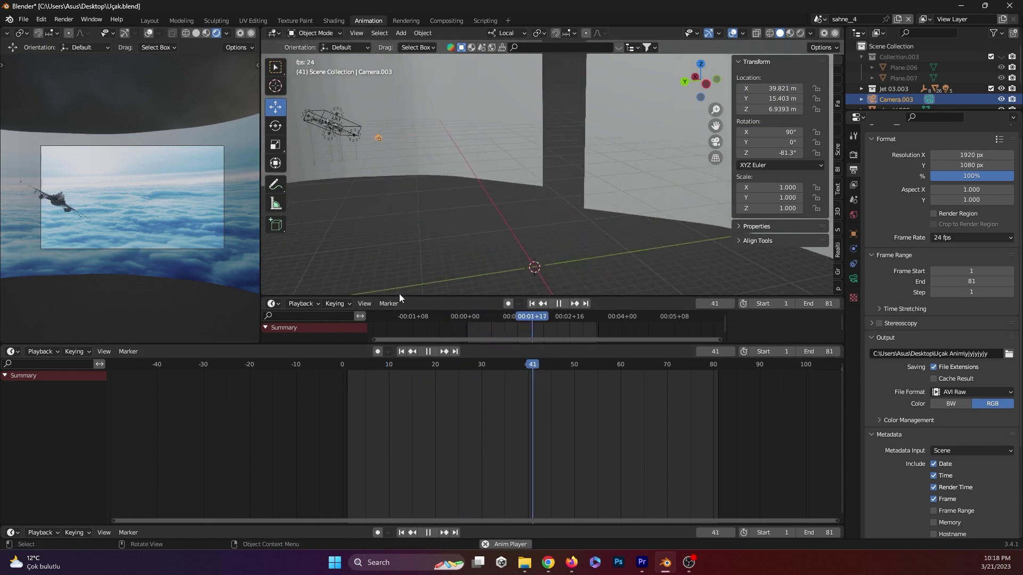
key(space)
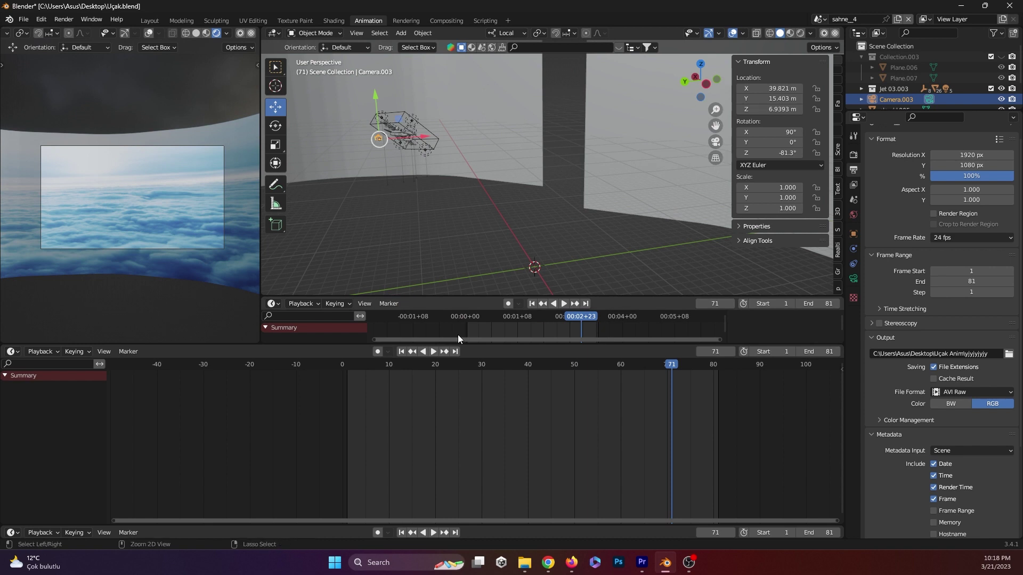
key(ctrl+z)
key(ctrl+z)
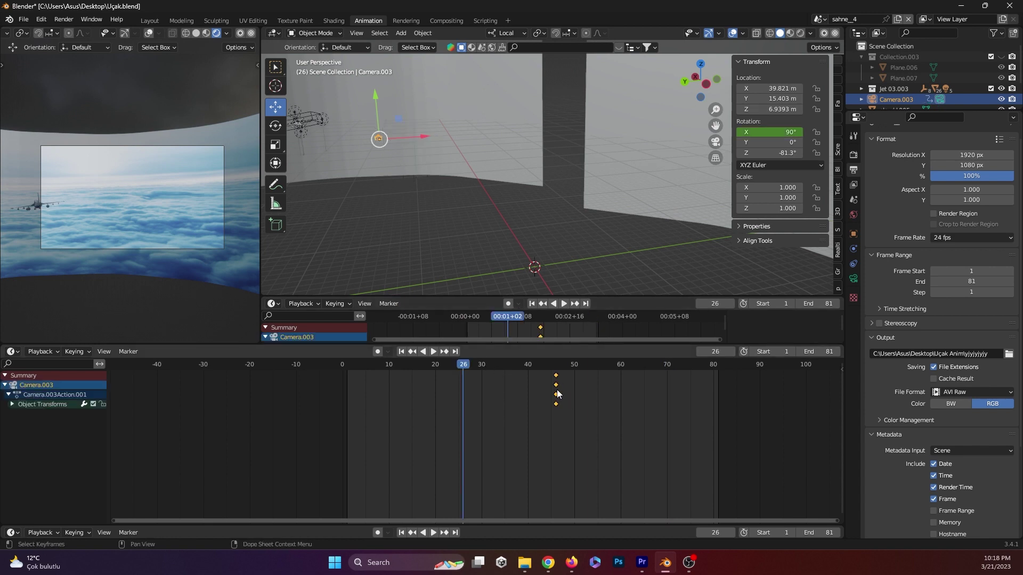
click(14, 353)
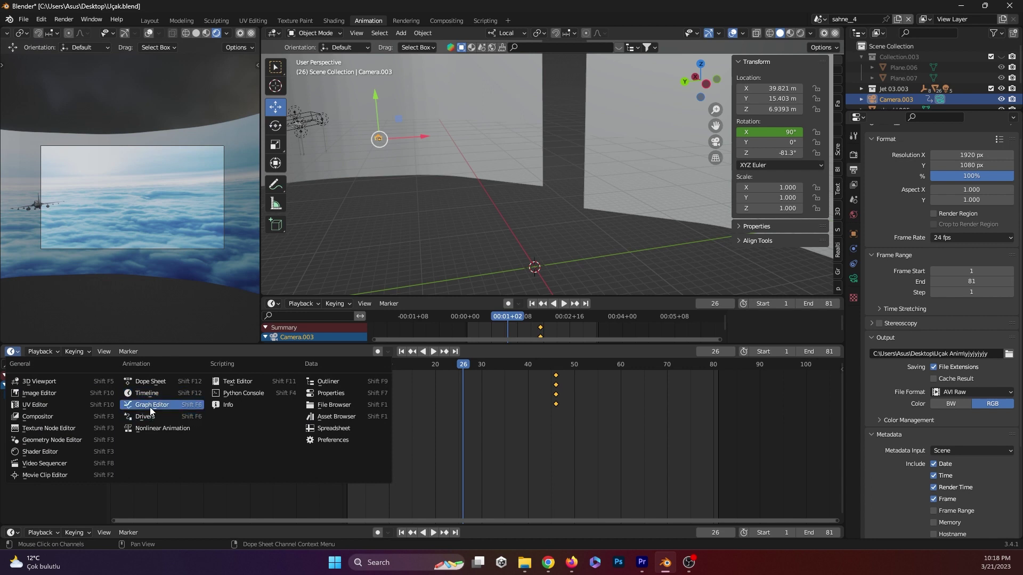
In the Graph Editor, add a Noise modifier to Camera.003's X Euler Rotation curve and preview at frame 55
click(147, 404)
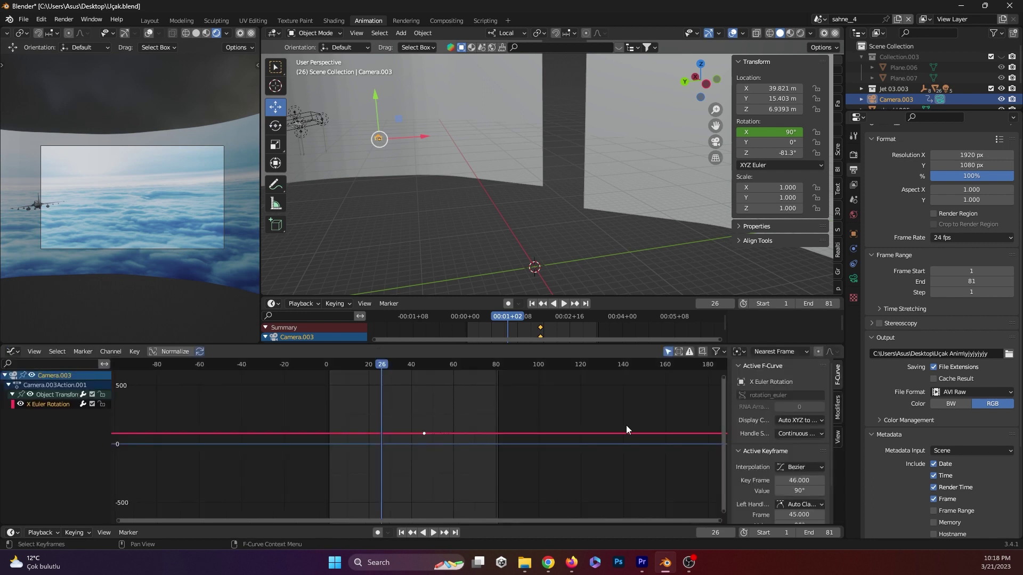
click(837, 409)
click(746, 368)
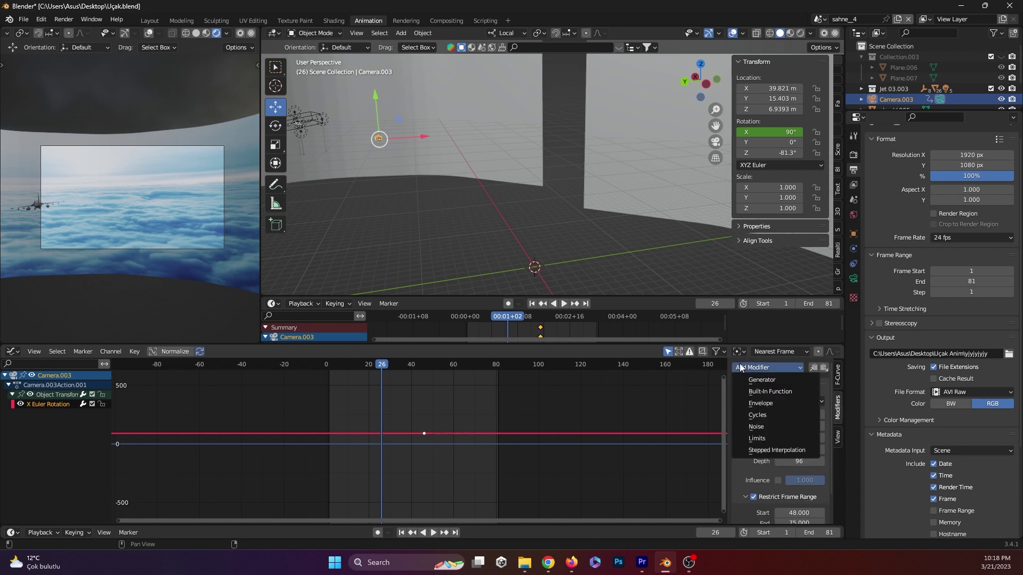
click(759, 427)
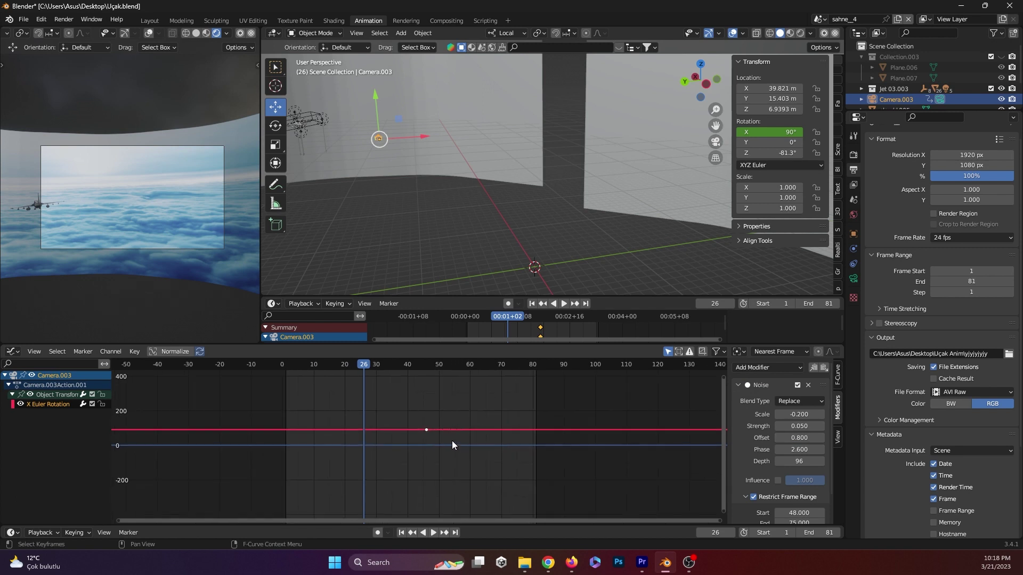
scroll(451, 440, up, 5)
scroll(452, 440, up, 4)
mouse_move(452, 440)
middle_down()
mouse_move(344, 440)
mouse_move(366, 442)
mouse_move(377, 426)
middle_up()
scroll(344, 440, up, 1)
mouse_move(182, 364)
mouse_down()
mouse_move(506, 374)
mouse_move(314, 374)
mouse_move(503, 383)
mouse_move(238, 389)
mouse_up()
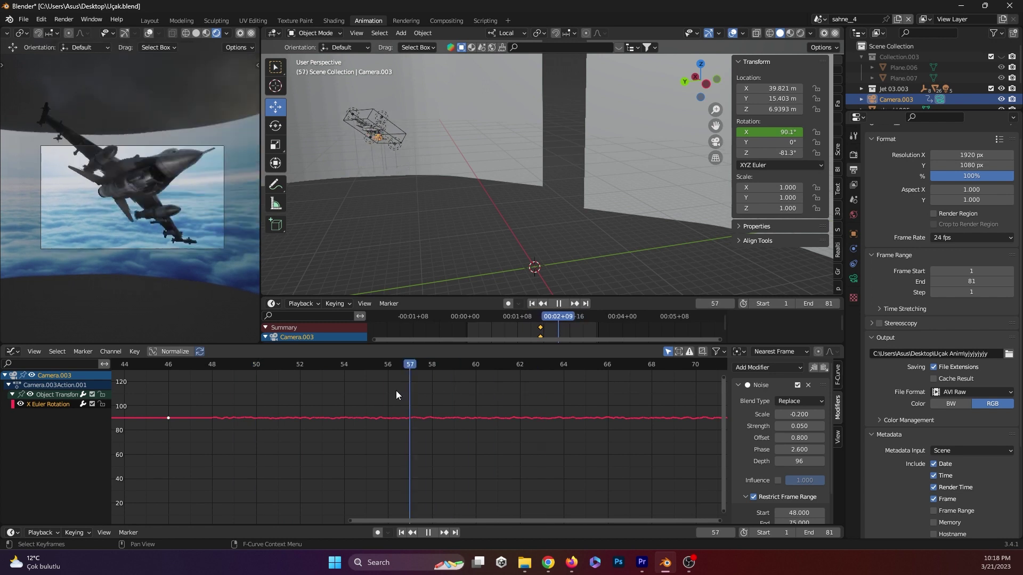
Orbit to see both jet and camera and move to frame 61 in the Graph Editor
key(Escape)
mouse_move(353, 167)
middle_down()
mouse_move(657, 235)
mouse_move(461, 200)
mouse_move(410, 268)
middle_up()
drag(365, 373, 585, 376)
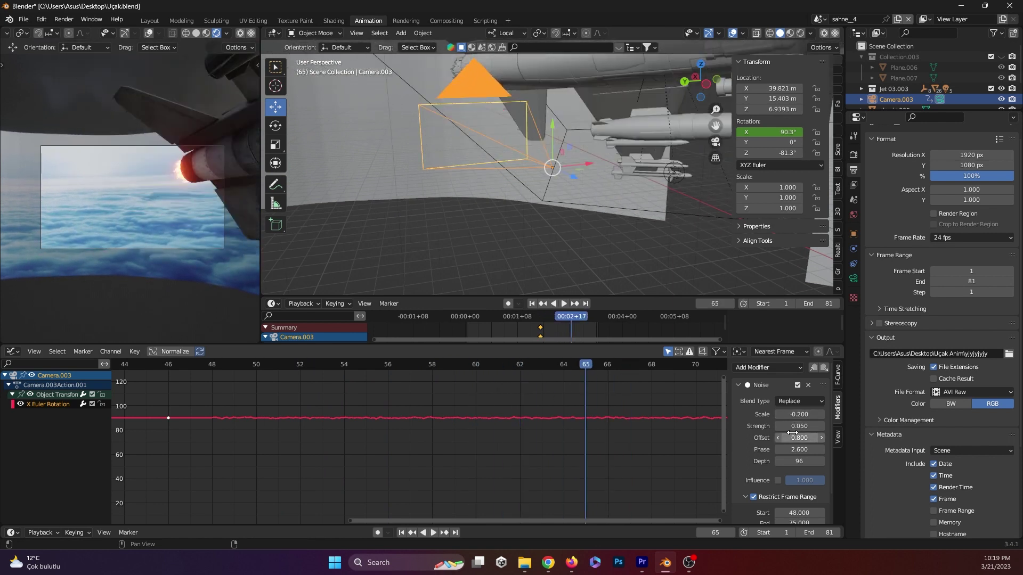
scroll(794, 462, down, 2)
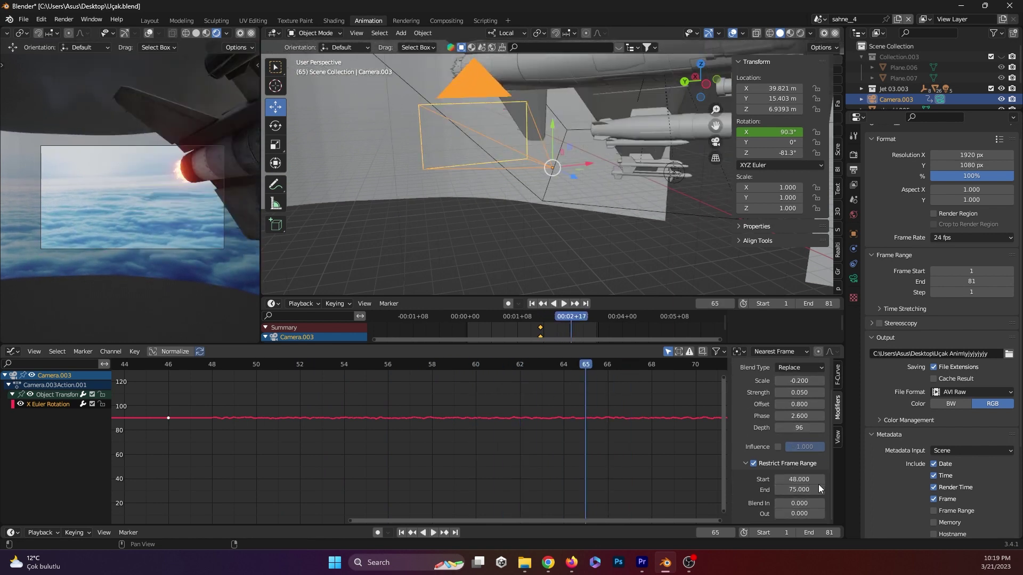
scroll(427, 443, down, 2)
scroll(427, 443, down, 3)
scroll(428, 443, down, 2)
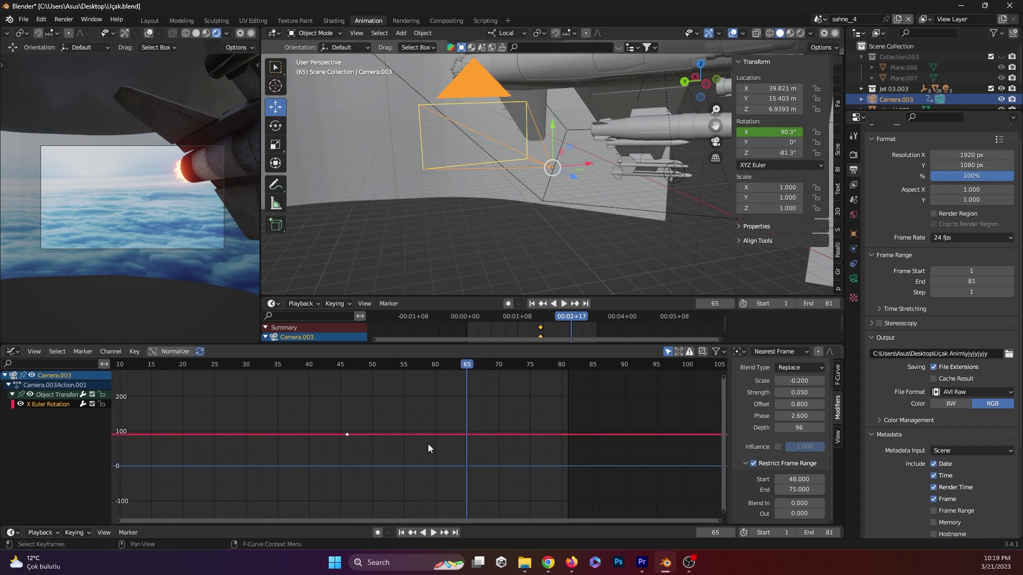
Preview the camera shake across frames 36–75, then select Empty.003
key(space)
drag(484, 365, 289, 369)
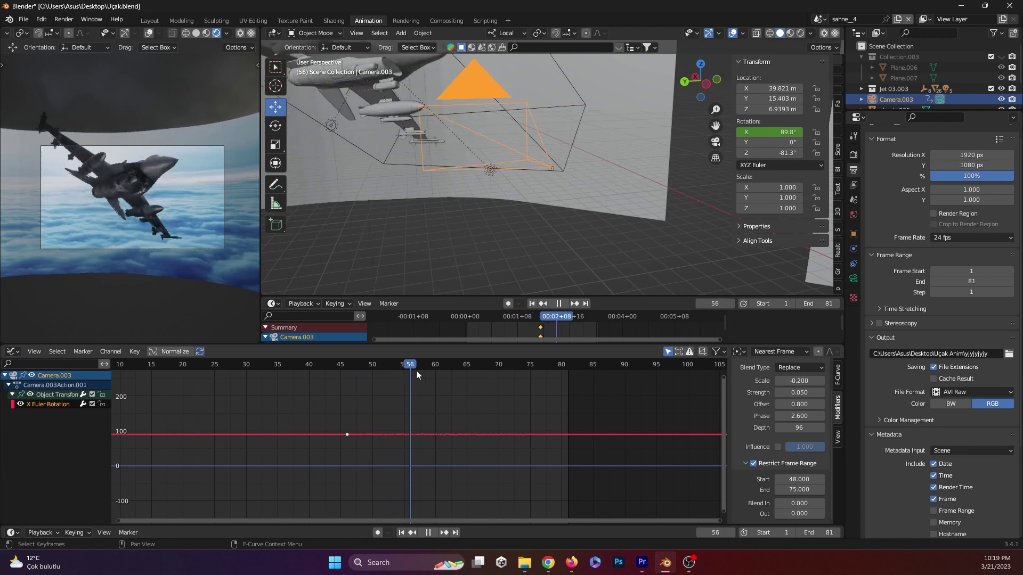
drag(289, 368, 513, 369)
key(Escape)
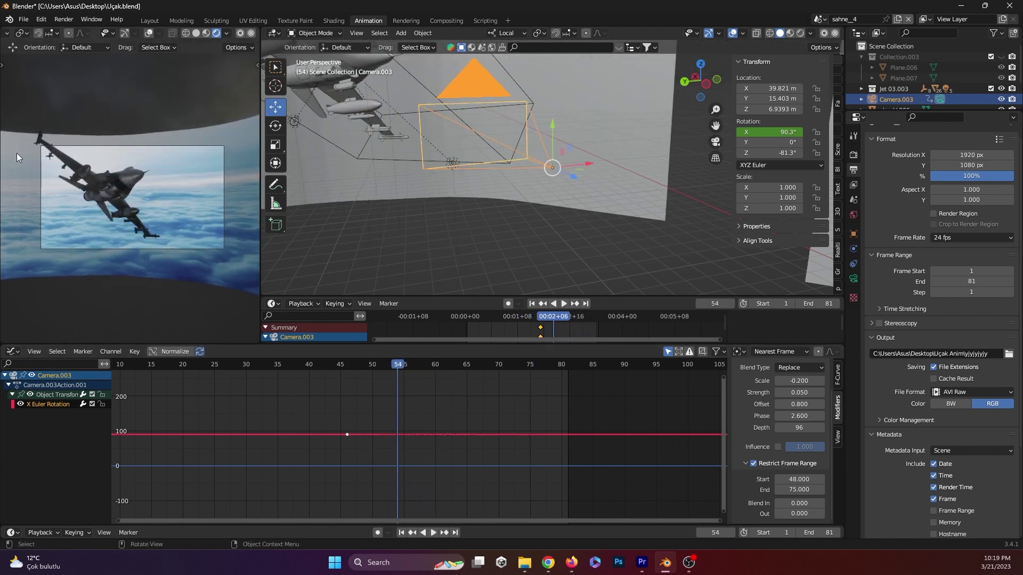
shift+middle_drag(479, 145, 446, 148)
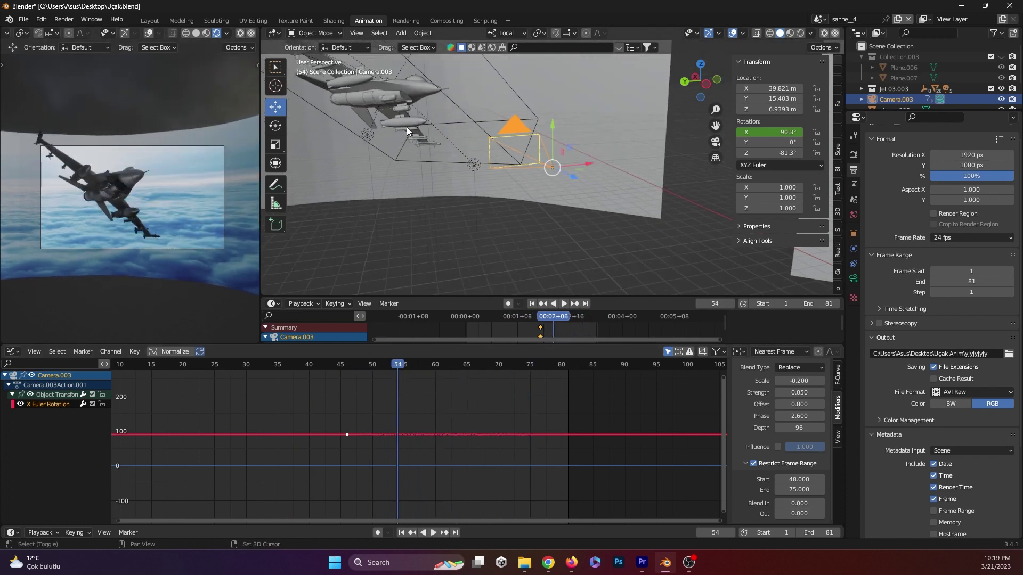
click(446, 148)
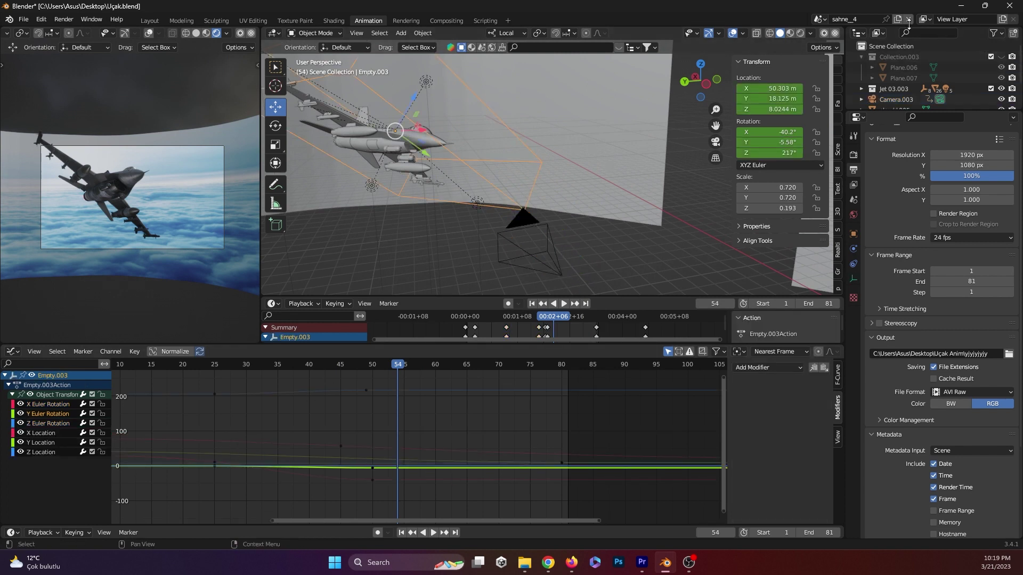
Switch to the sahne_5 scene and jump to frame 5
click(820, 19)
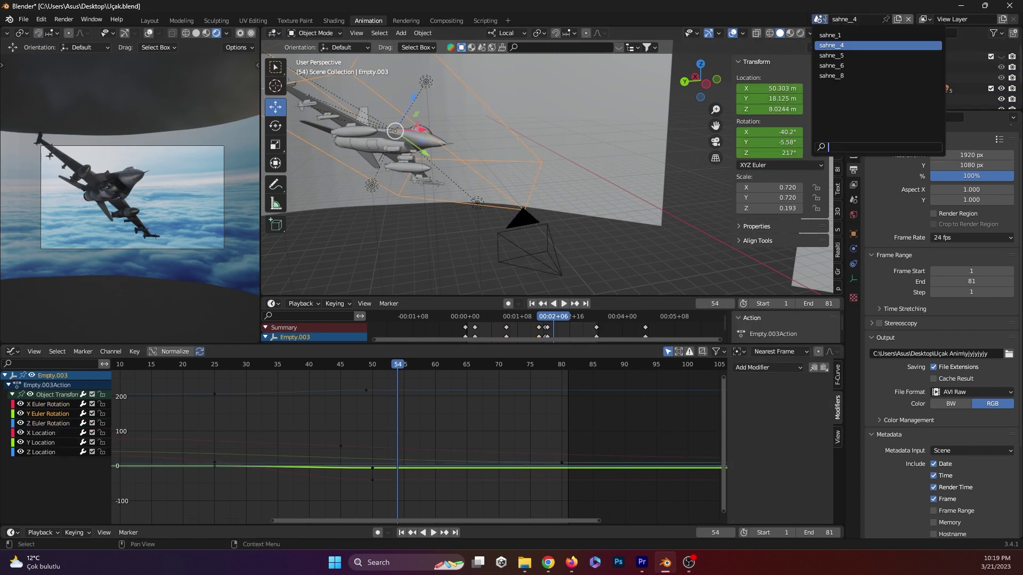
click(828, 55)
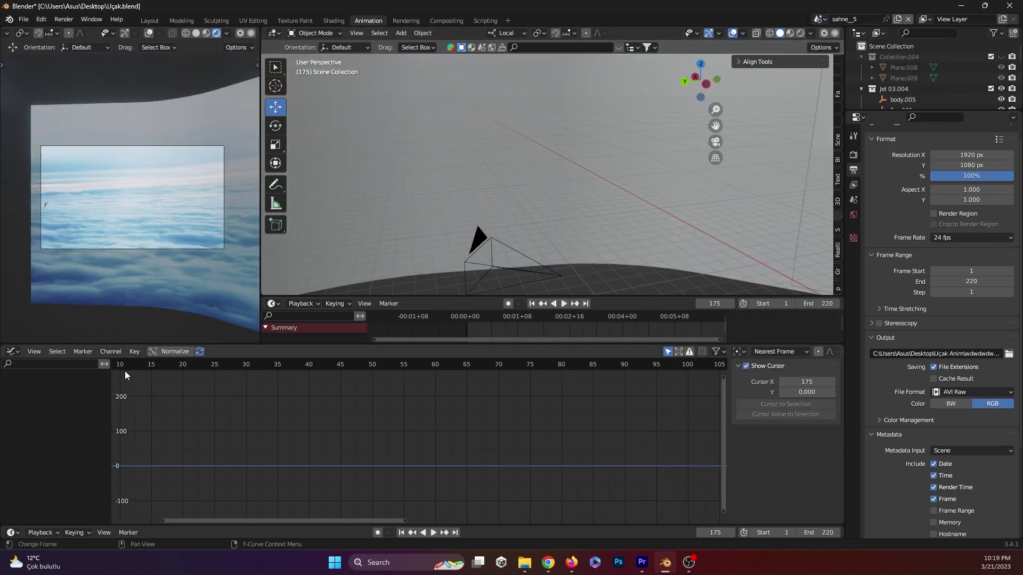
drag(125, 371, 88, 371)
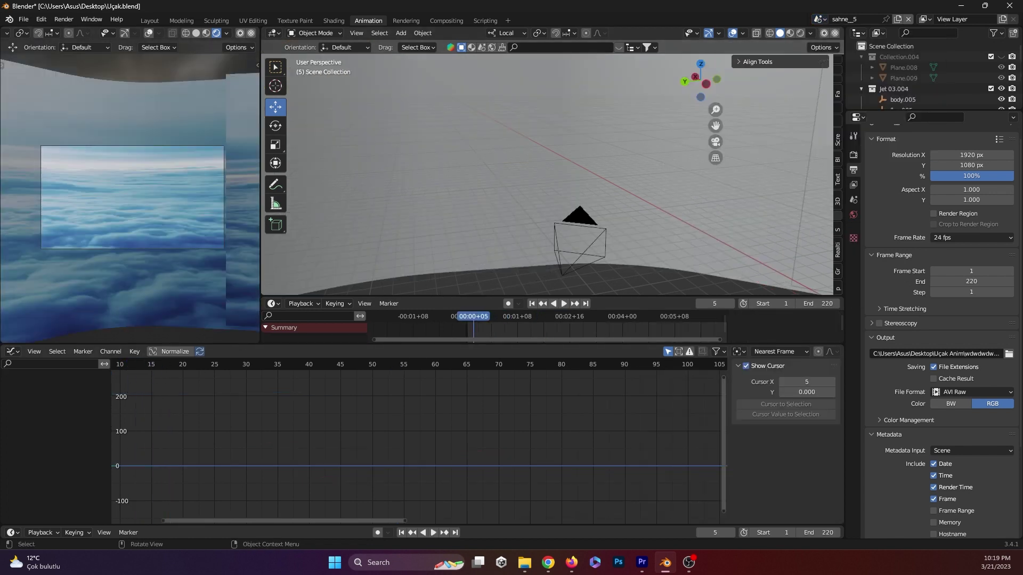
Change the Graph Editor to a Timeline and select Camera.004 to show its keyframes
click(13, 351)
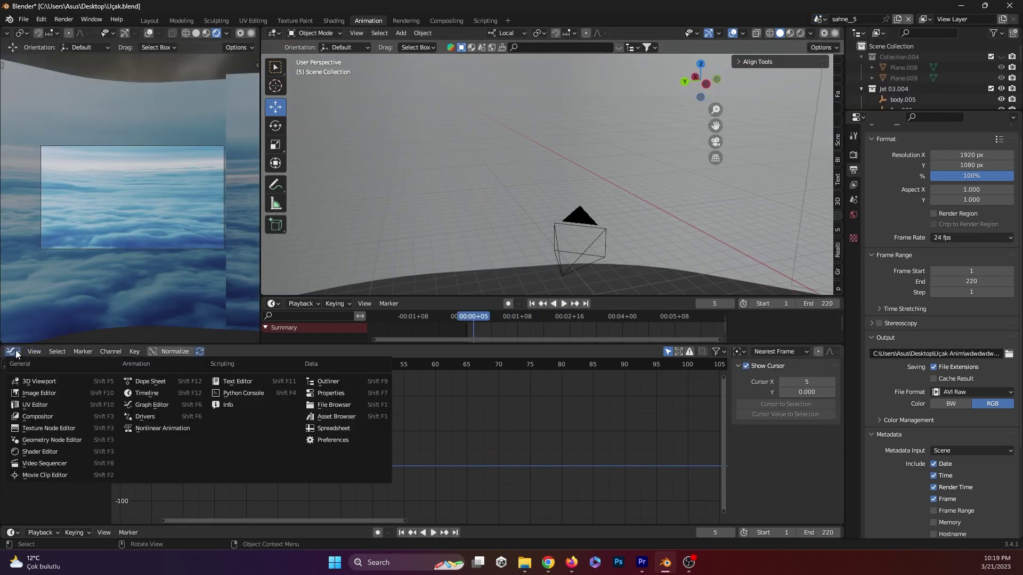
click(145, 393)
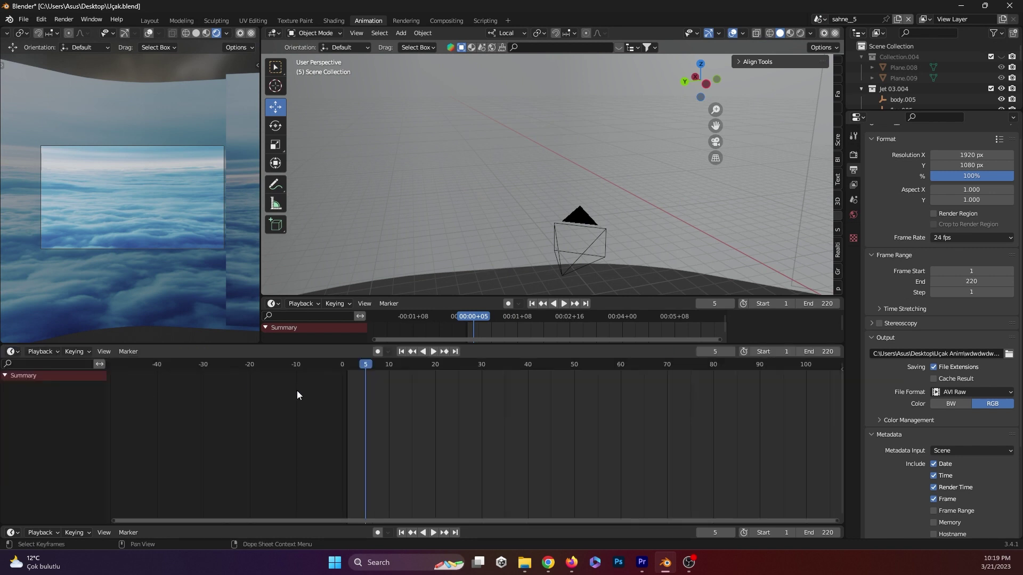
click(591, 238)
mouse_move(366, 373)
mouse_down()
mouse_move(643, 381)
mouse_move(640, 394)
mouse_move(720, 394)
mouse_move(566, 402)
mouse_move(665, 408)
mouse_move(533, 420)
mouse_move(724, 428)
mouse_move(508, 436)
mouse_move(593, 445)
mouse_up()
scroll(593, 445, down, 4)
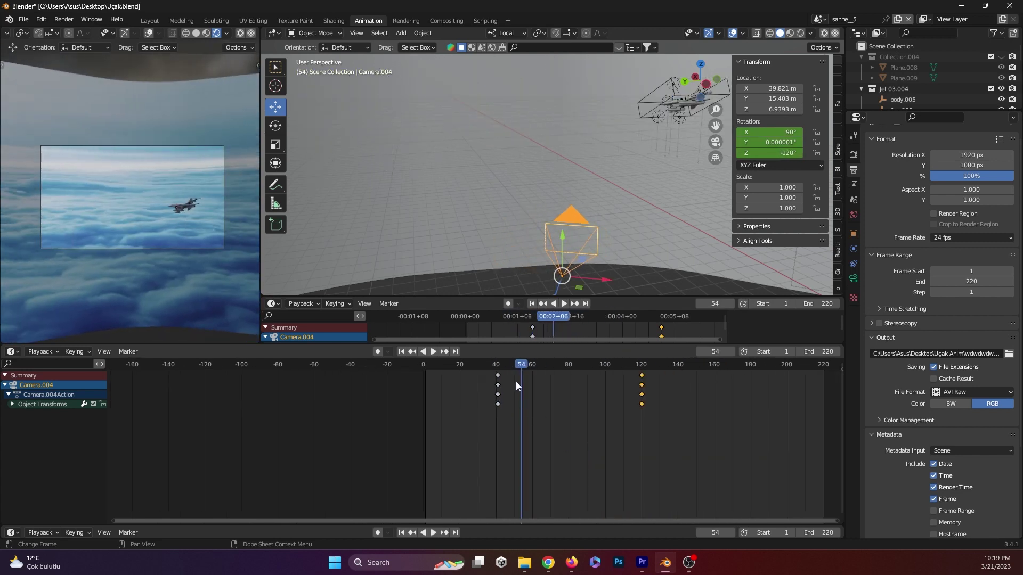
Play the camera animation and browse Camera.004's data property panels
mouse_move(513, 366)
mouse_down()
mouse_move(477, 376)
mouse_move(593, 378)
mouse_move(572, 383)
mouse_up()
key(space)
click(853, 279)
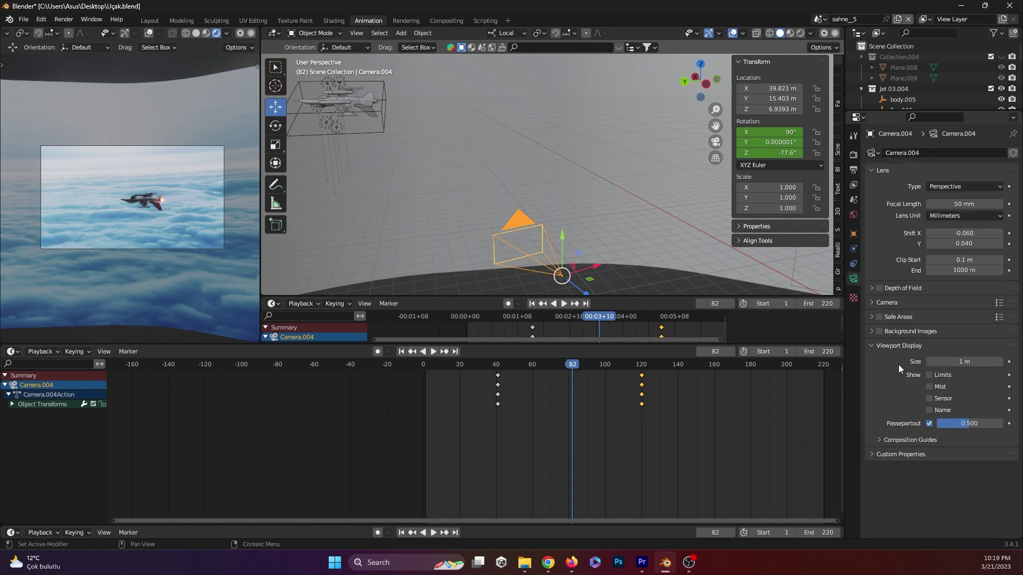
click(875, 440)
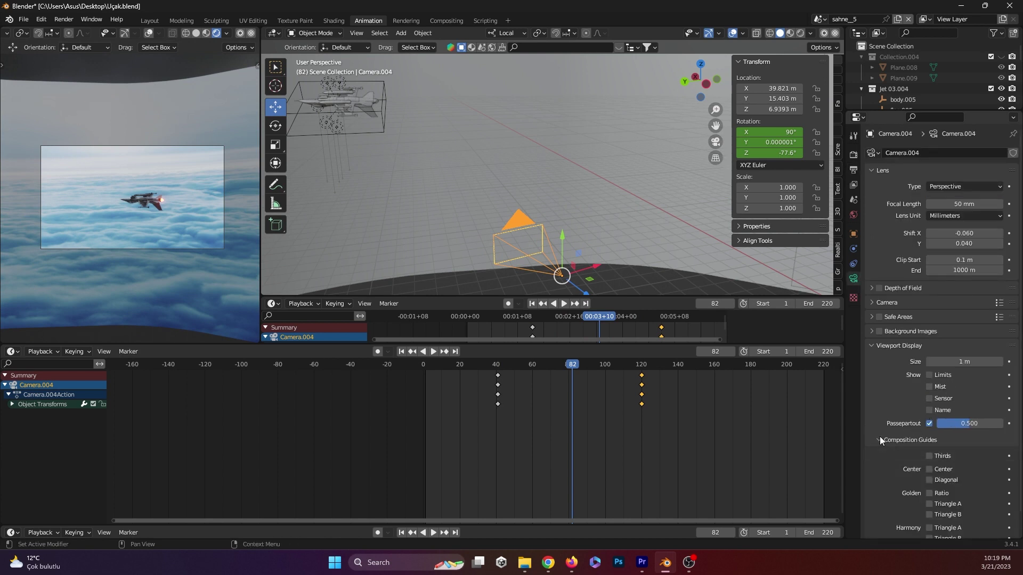
click(871, 331)
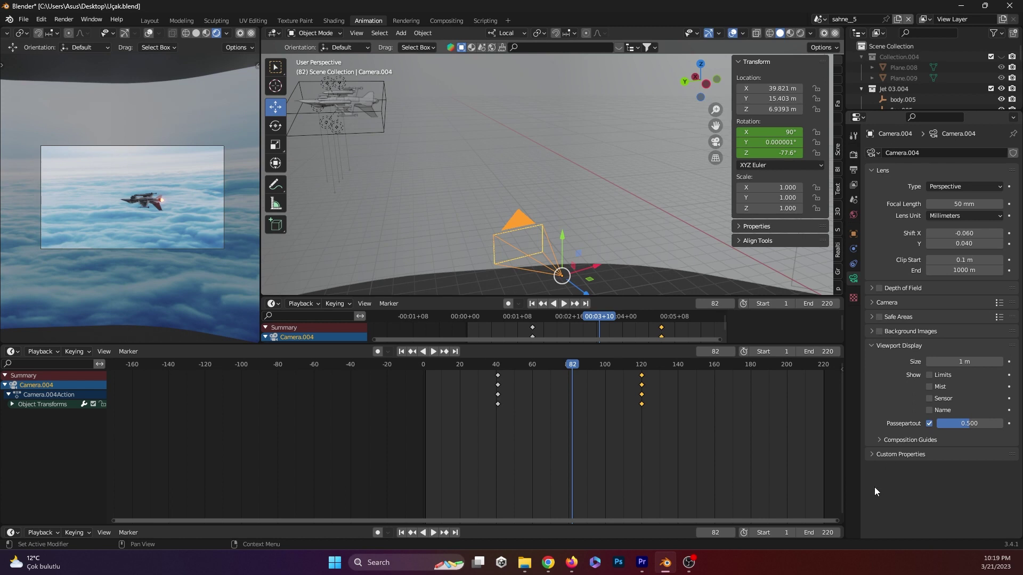
click(874, 347)
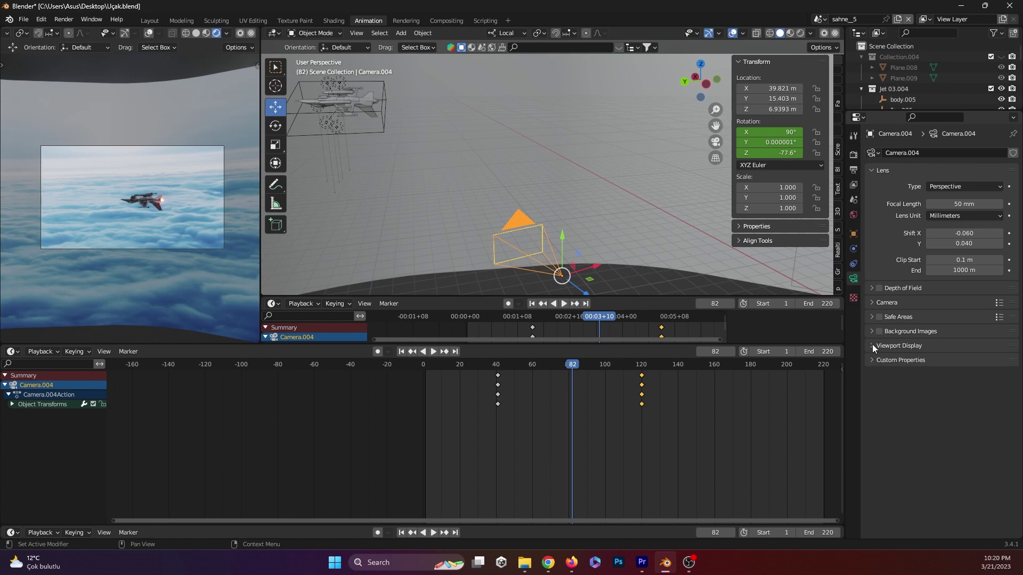
click(869, 332)
Under Viewport Display, raise the camera's Passepartout from 0.500 toward 0.980
click(871, 317)
click(868, 302)
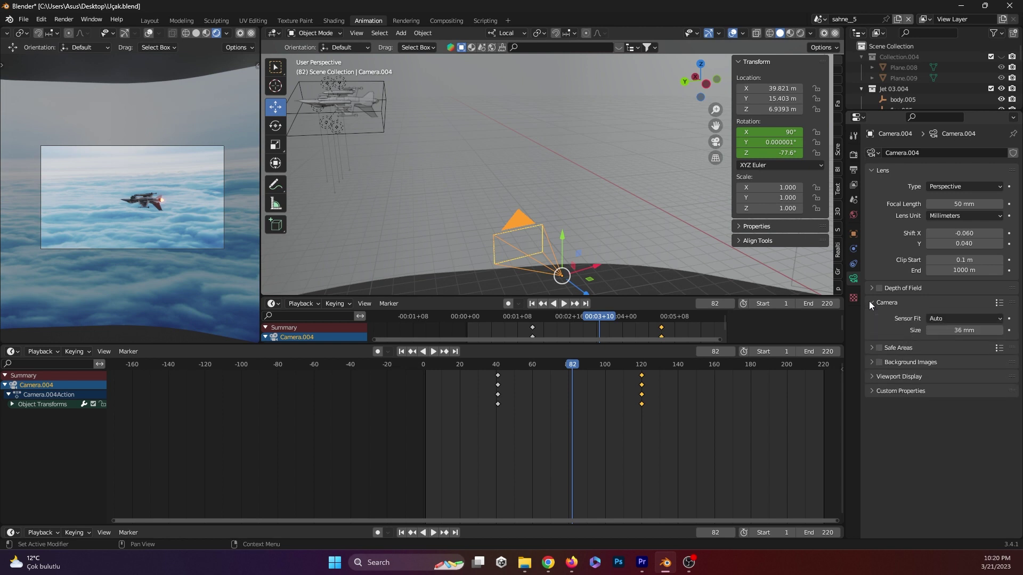
click(869, 302)
click(870, 288)
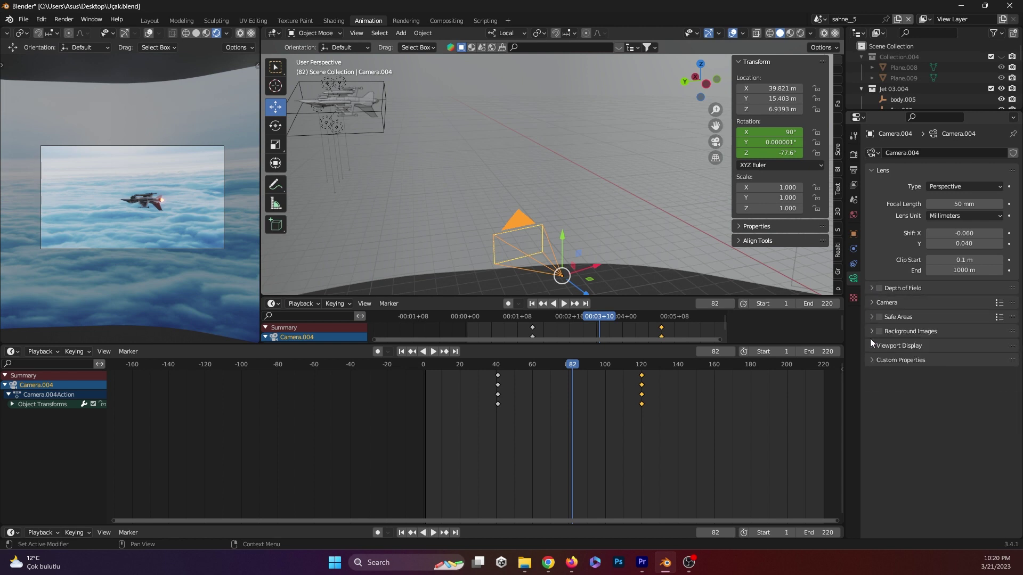
click(873, 346)
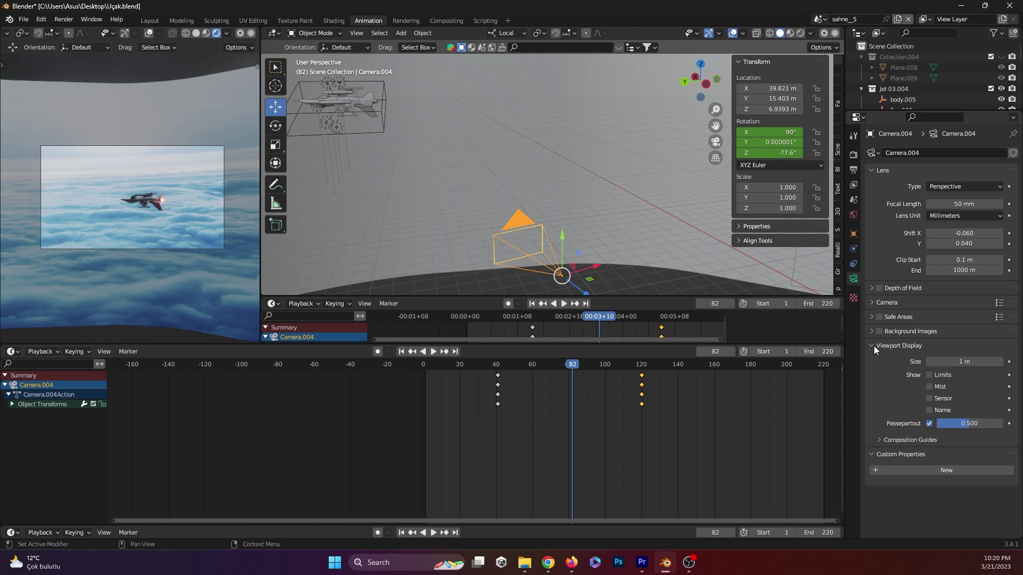
drag(967, 427, 1000, 428)
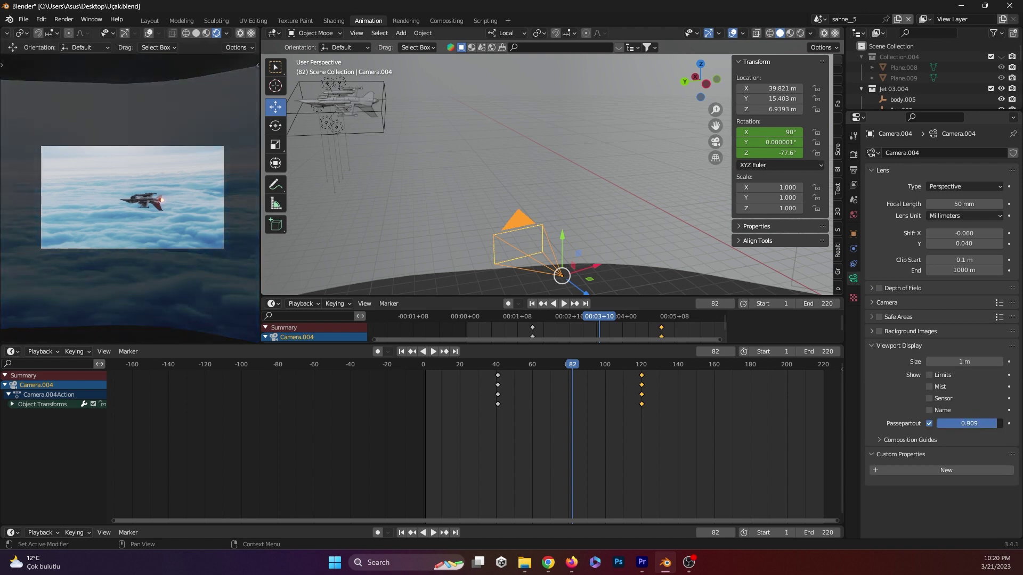
Preview the camera move, stop at frame 90, then select the jet empty Empty.004
key(space)
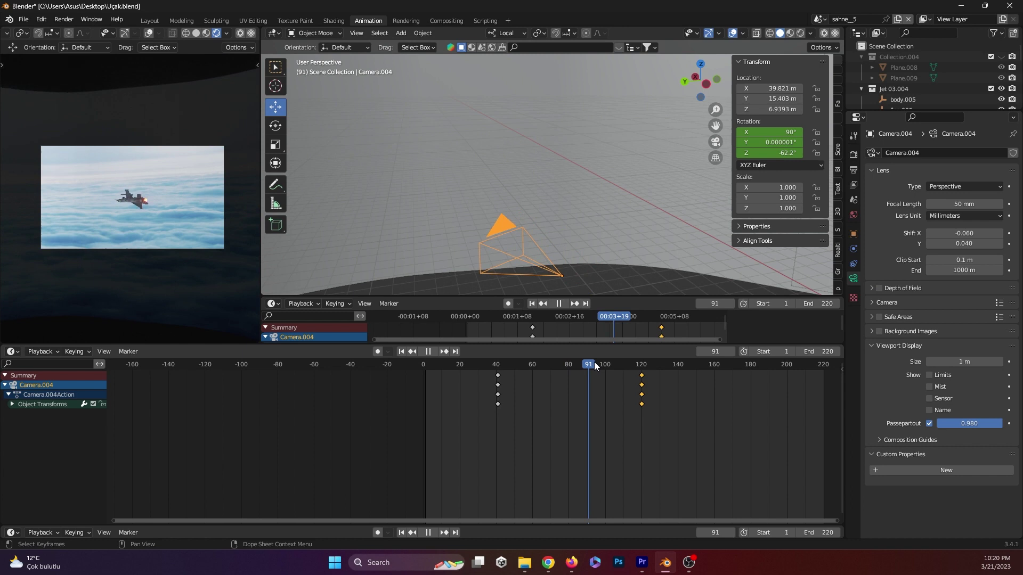
mouse_move(622, 364)
mouse_down()
mouse_move(483, 366)
mouse_move(654, 366)
mouse_up()
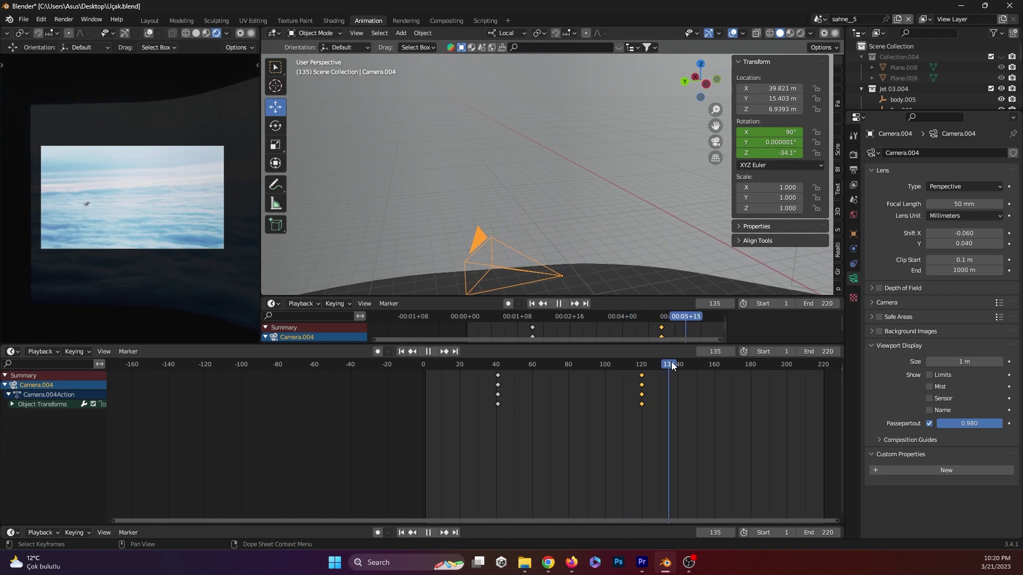
key(space)
drag(654, 366, 586, 366)
mouse_move(493, 194)
middle_down()
mouse_move(403, 218)
mouse_move(417, 194)
middle_up()
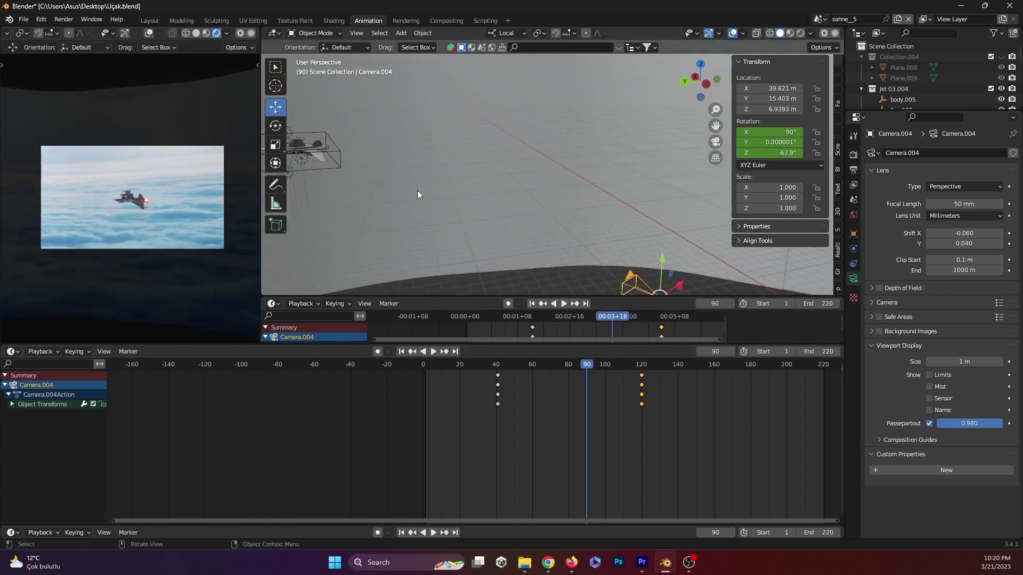
click(322, 139)
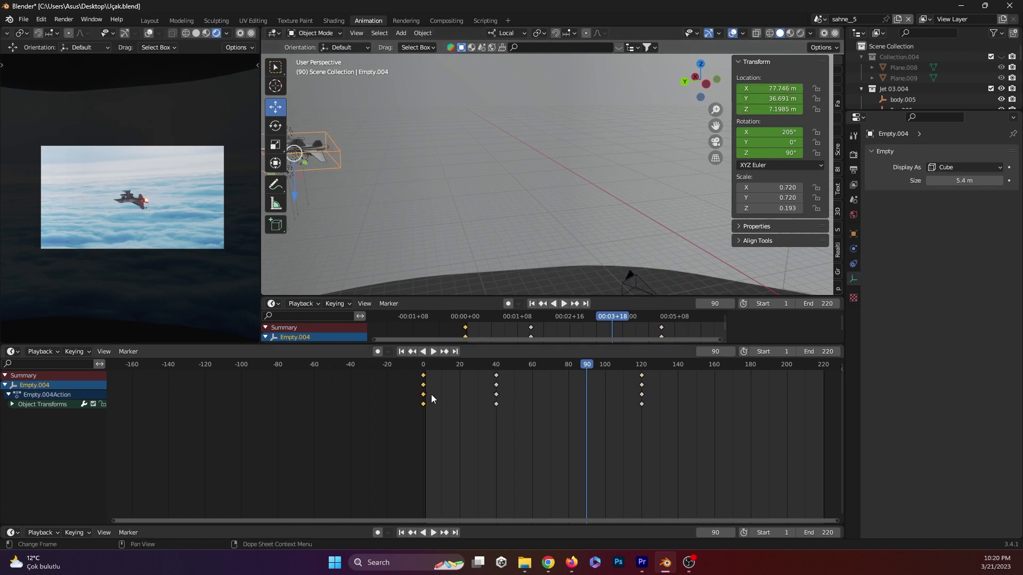
Expand Empty.004's location and rotation channels and play its flyover
click(12, 404)
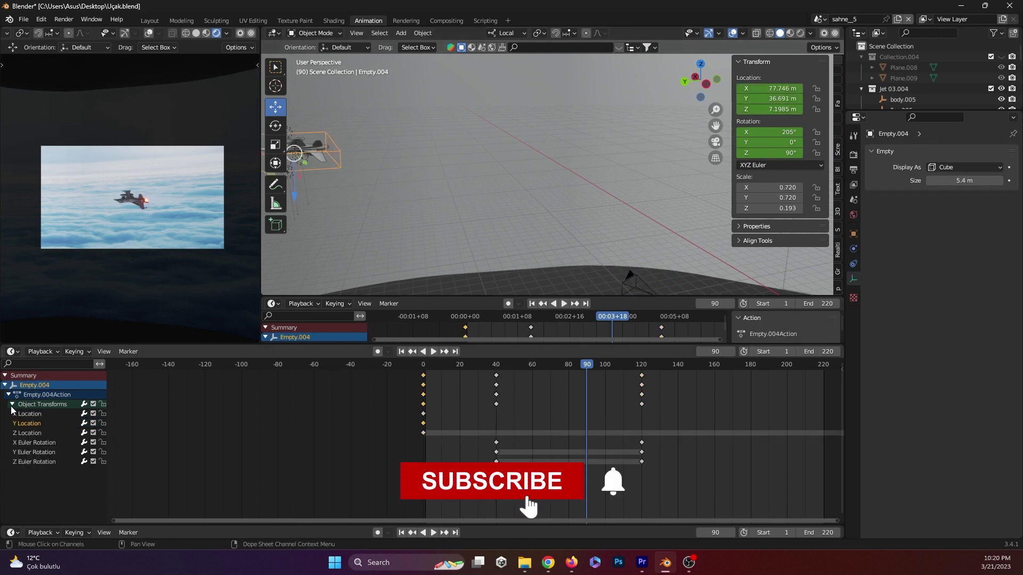
key(space)
mouse_move(585, 368)
mouse_down()
mouse_move(486, 371)
mouse_move(611, 373)
mouse_up()
key(space)
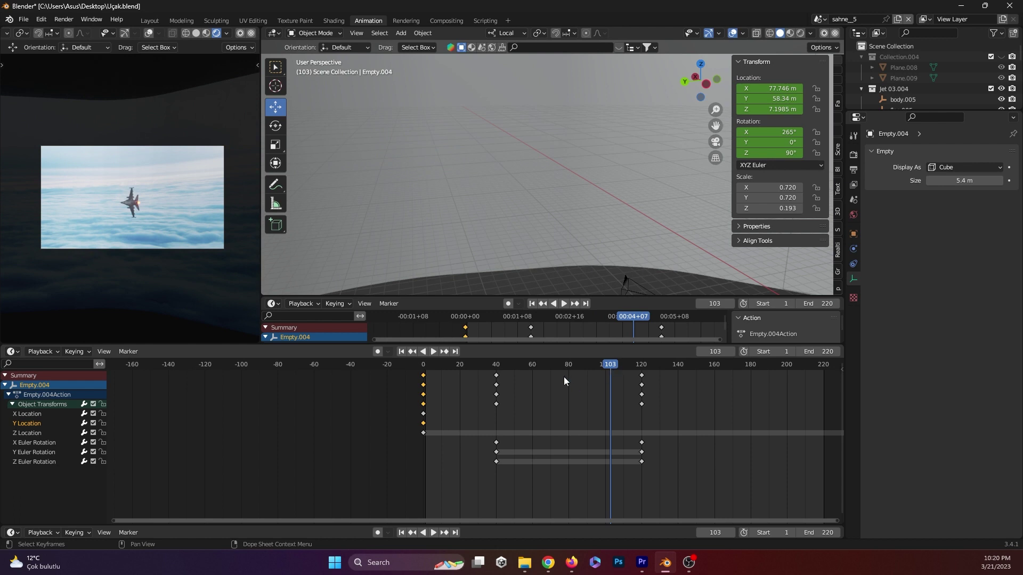
Scrub and replay Empty.004's flyover, stopping with the jet in view
mouse_move(618, 363)
mouse_down()
mouse_move(644, 367)
mouse_move(465, 382)
mouse_move(608, 384)
mouse_move(494, 404)
mouse_move(653, 398)
mouse_move(472, 410)
mouse_up()
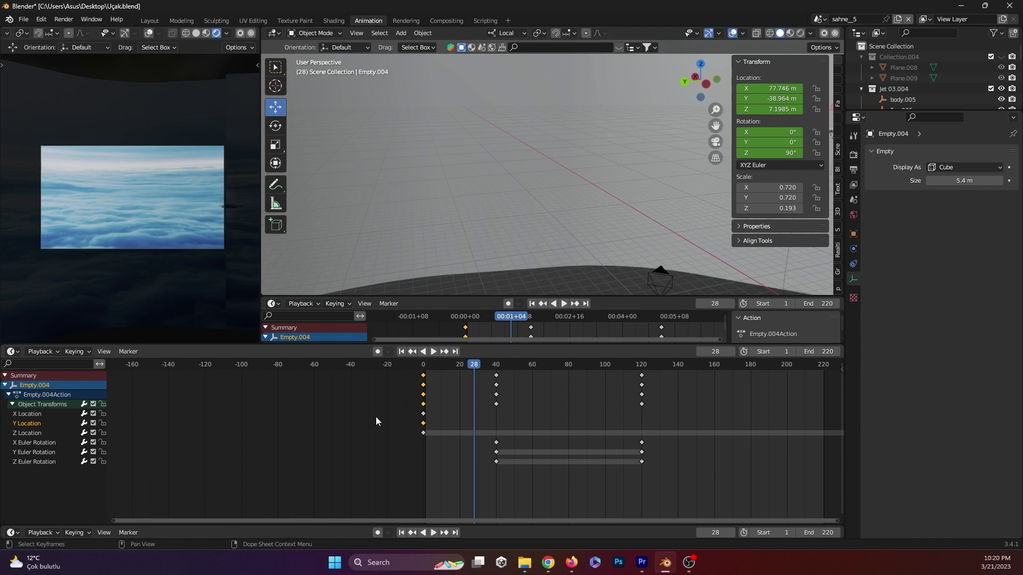
key(space)
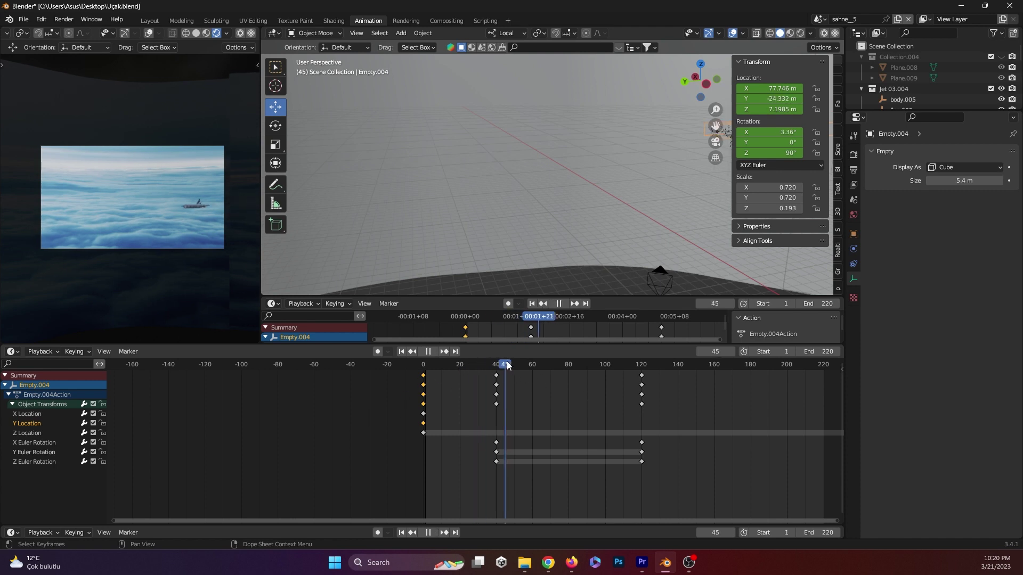
drag(498, 365, 580, 341)
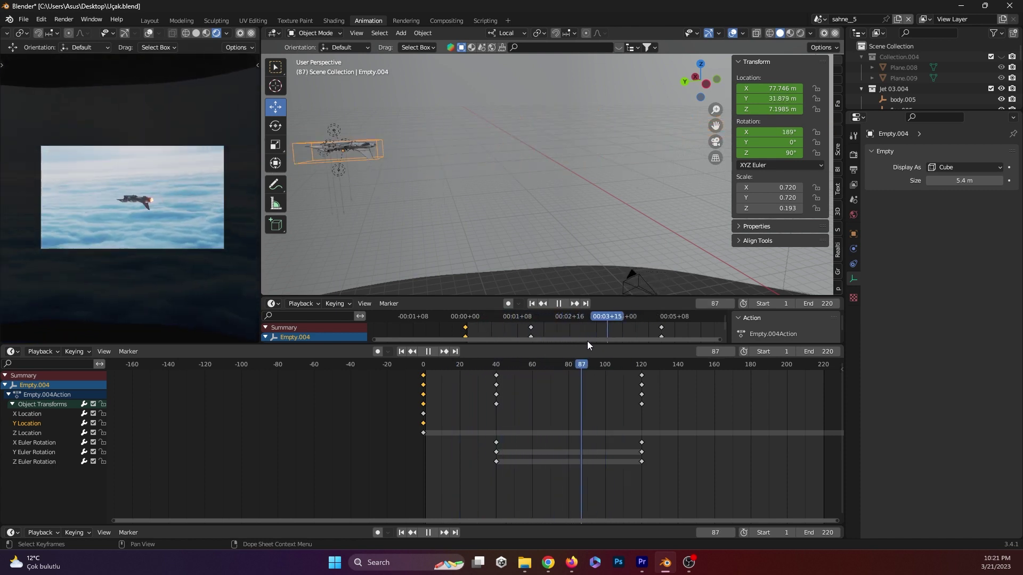
key(space)
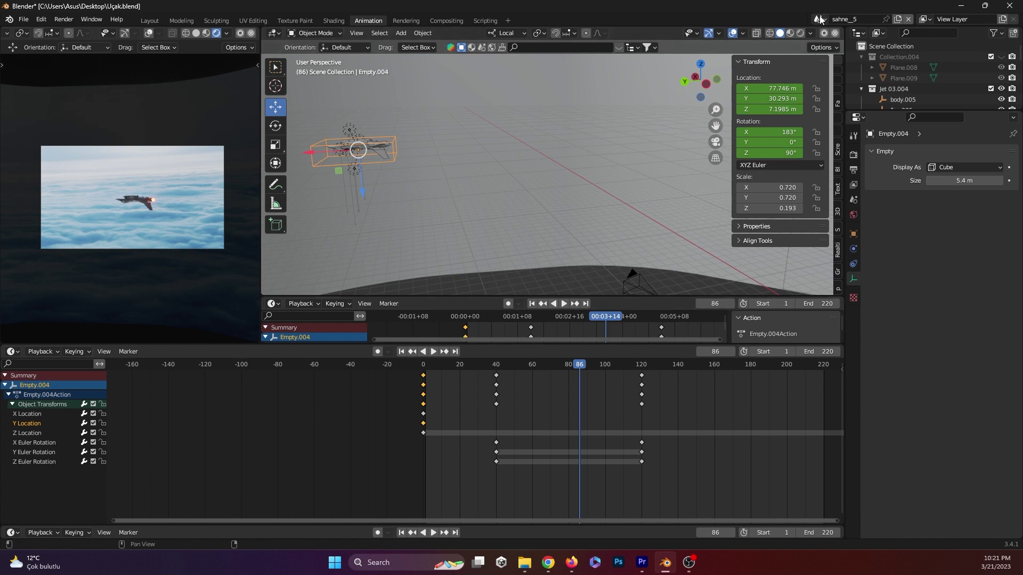
click(819, 19)
Switch to scene sahne_6 and play its animation from about frame 70
click(835, 61)
click(825, 19)
click(830, 68)
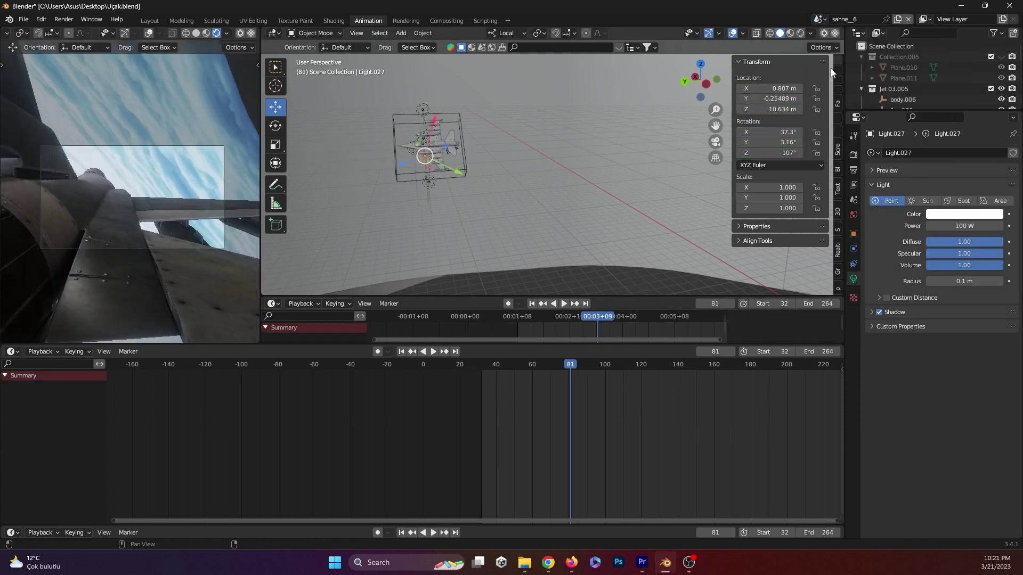
mouse_move(568, 365)
mouse_down()
mouse_move(456, 370)
mouse_move(695, 366)
mouse_move(514, 366)
mouse_up()
key(space)
key(space)
Centre the jet, select Empty.005 and list its location and rotation channels
scroll(606, 184, down, 2)
scroll(606, 184, down, 1)
mouse_move(634, 144)
shift+middle_down()
mouse_move(450, 215)
mouse_move(579, 186)
shift+middle_up()
click(586, 171)
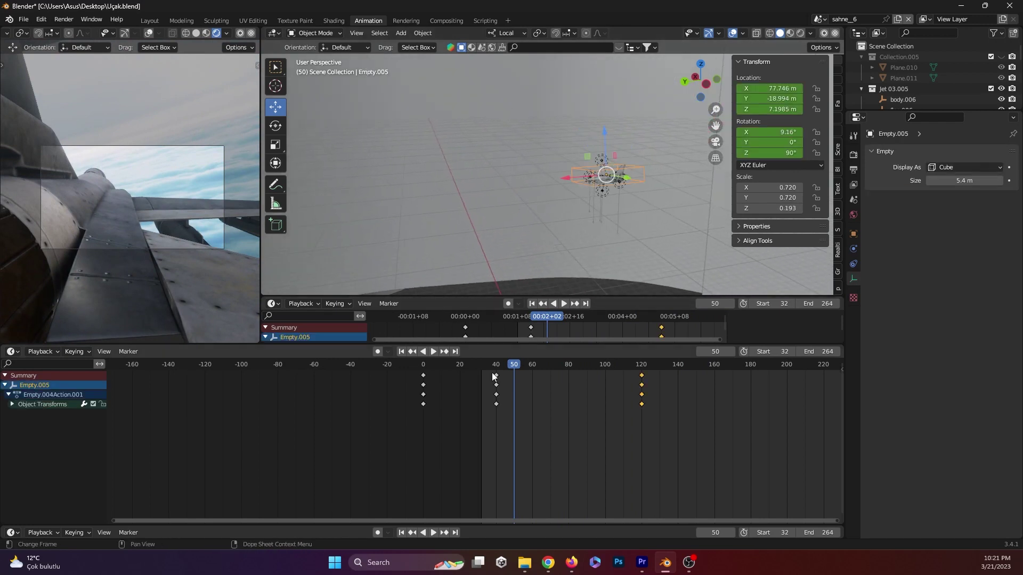
click(13, 404)
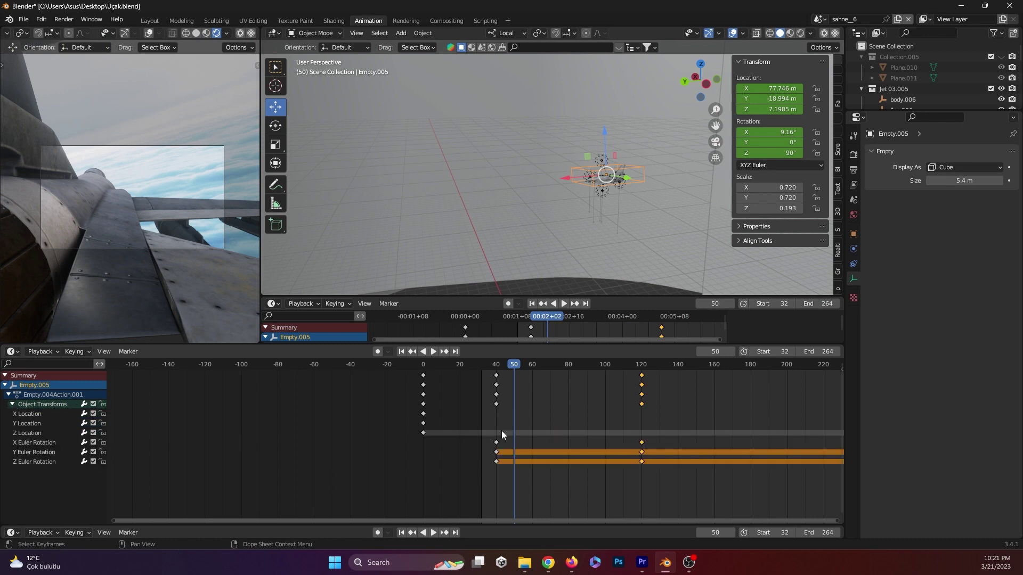
Scrub and play Empty.005's flyover from another angle, ending near frame 45
mouse_move(517, 366)
mouse_down()
mouse_move(491, 367)
mouse_move(774, 401)
mouse_move(495, 433)
mouse_move(705, 433)
mouse_move(561, 436)
mouse_up()
middle_drag(443, 255, 477, 200)
scroll(477, 200, down, 4)
mouse_move(565, 367)
mouse_down()
mouse_move(740, 365)
mouse_move(494, 398)
mouse_move(707, 377)
mouse_move(525, 413)
mouse_move(670, 385)
mouse_move(599, 402)
mouse_move(554, 397)
mouse_up()
key(space)
key(space)
mouse_move(483, 269)
middle_down()
mouse_move(491, 208)
mouse_move(473, 212)
mouse_move(542, 200)
mouse_move(497, 233)
middle_up()
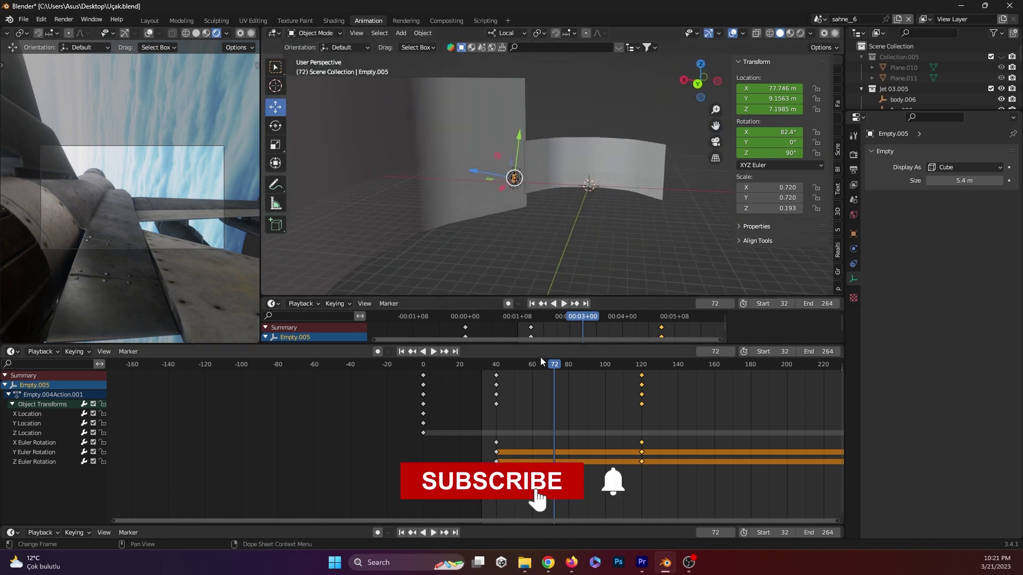
mouse_move(554, 357)
mouse_down()
mouse_move(703, 353)
mouse_move(504, 366)
mouse_up()
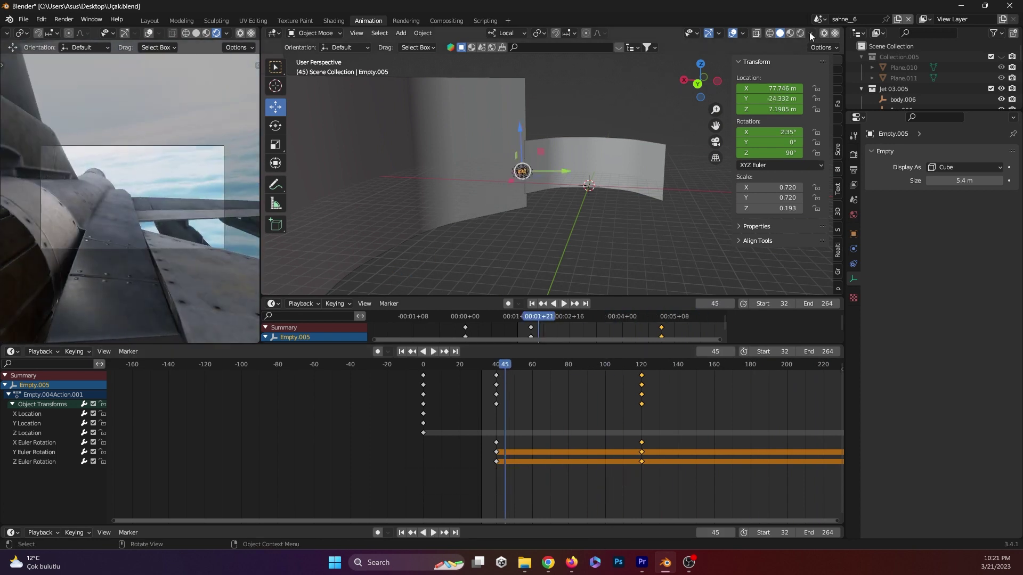
Switch to scene sahne_8, play it, and list Camera.007's location and rotation channels
click(819, 19)
click(828, 76)
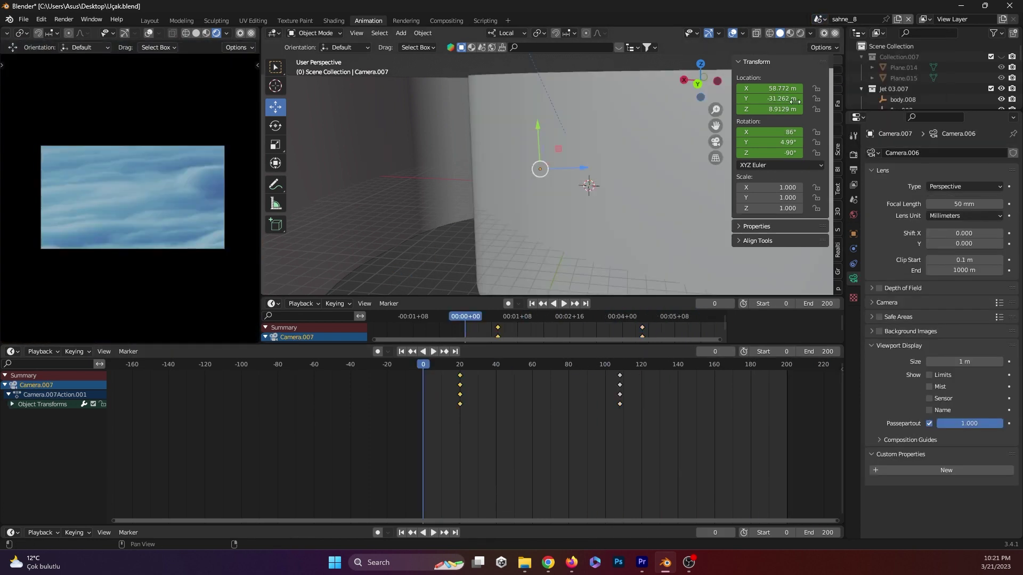
key(space)
mouse_move(438, 368)
mouse_down()
mouse_move(636, 367)
mouse_move(518, 386)
mouse_move(507, 373)
mouse_up()
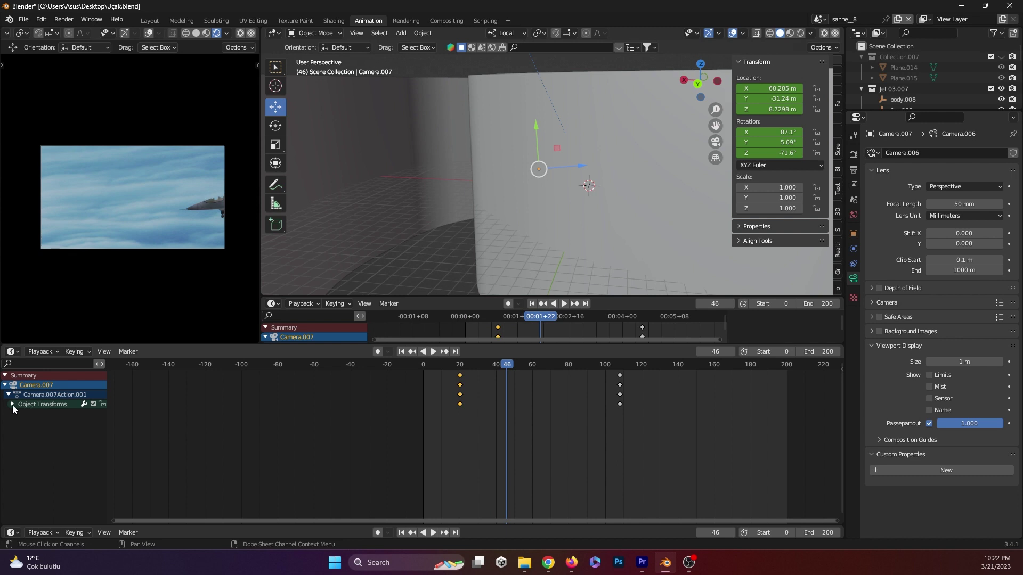
click(12, 404)
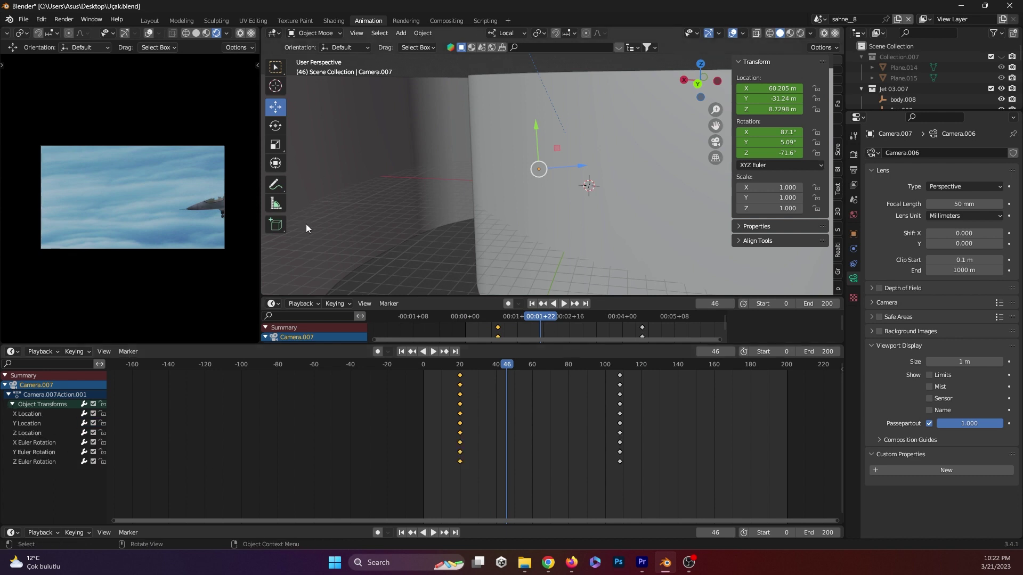
Orbit and zoom around Camera.007, undo a stray move, and frame it with View Selected
middle_drag(598, 147, 507, 166)
mouse_move(557, 200)
shift+middle_down()
mouse_move(577, 183)
mouse_move(444, 177)
mouse_move(581, 210)
mouse_move(558, 232)
mouse_move(548, 160)
shift+middle_up()
scroll(472, 180, up, 3)
scroll(475, 193, up, 2)
mouse_move(527, 131)
mouse_down()
mouse_move(520, 172)
mouse_move(561, 223)
mouse_up()
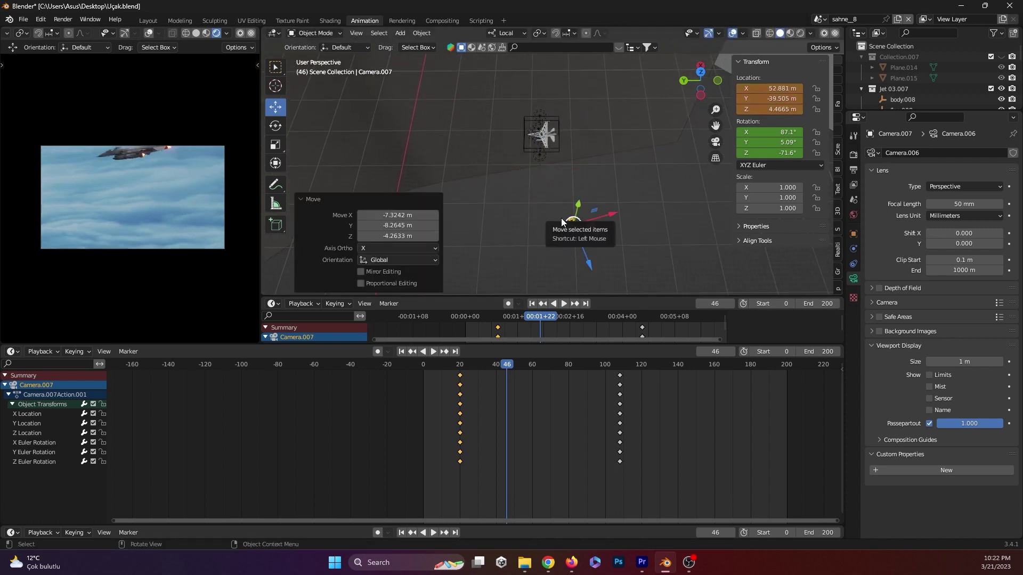
key(ctrl+z)
scroll(551, 219, up, 2)
scroll(512, 197, up, 1)
scroll(490, 181, up, 2)
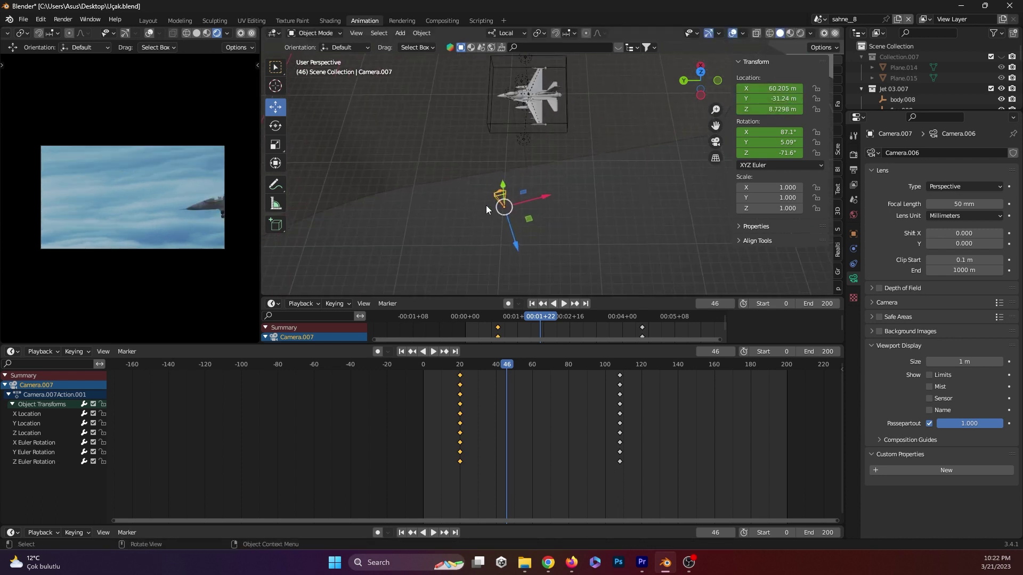
key(KP_Decimal)
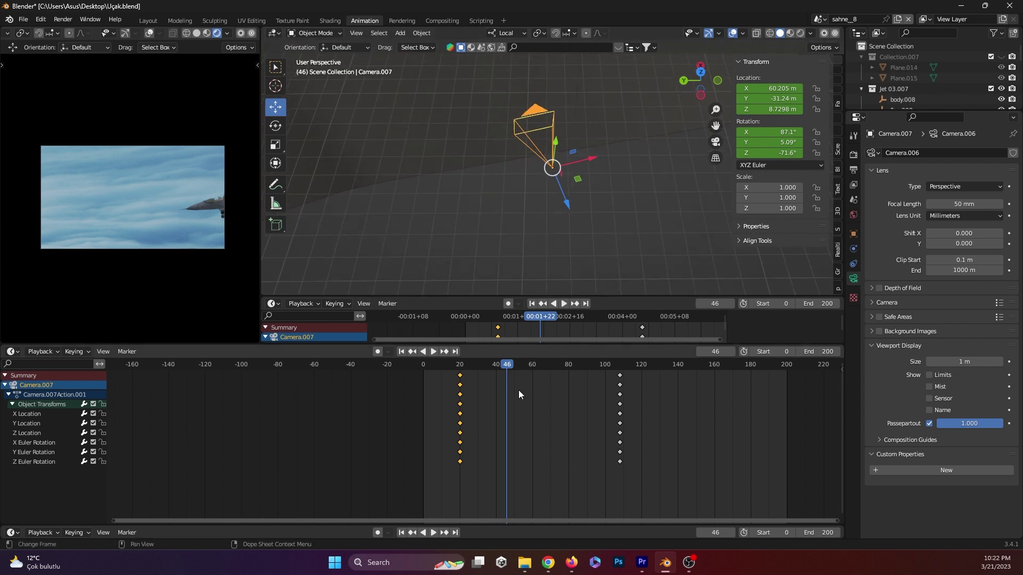
Scrub and play the camera's move past the jet, adjusting the view to keep both visible
mouse_move(503, 367)
mouse_down()
mouse_move(472, 370)
mouse_move(563, 364)
mouse_move(466, 384)
mouse_up()
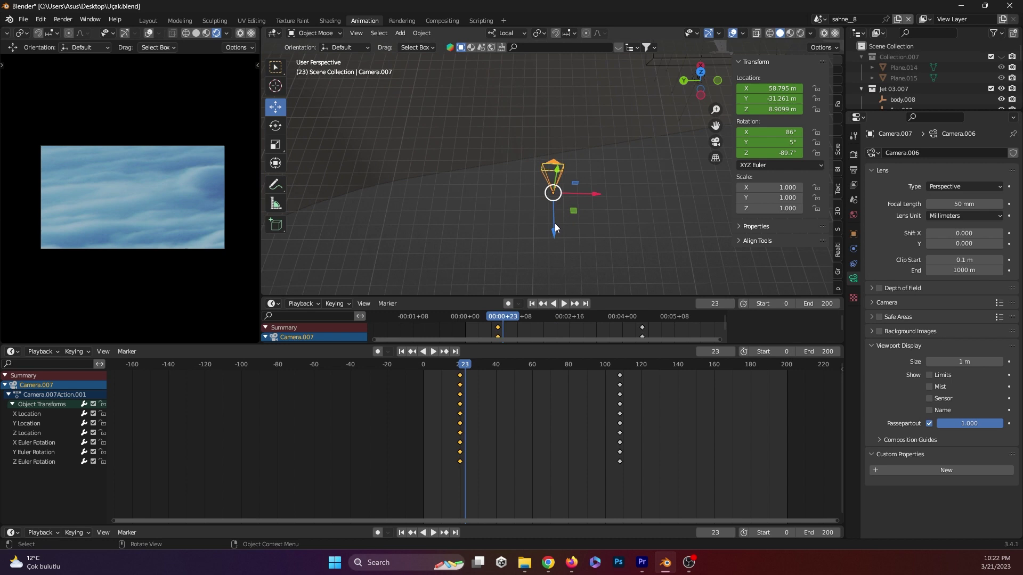
mouse_move(587, 220)
middle_down()
mouse_move(555, 205)
mouse_move(554, 191)
middle_up()
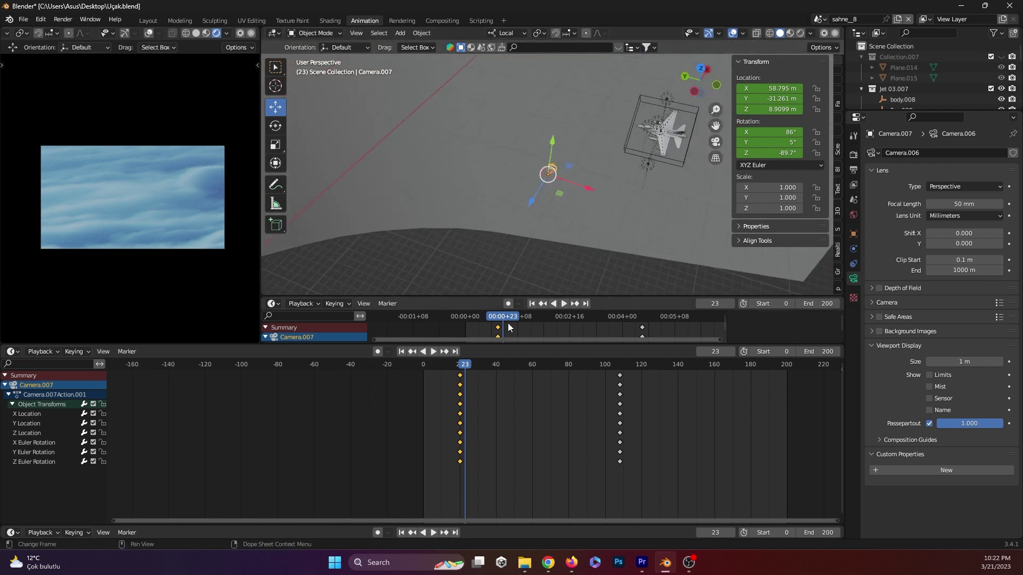
mouse_move(465, 364)
mouse_down()
mouse_move(593, 350)
mouse_move(506, 363)
mouse_move(565, 354)
mouse_move(520, 354)
mouse_up()
mouse_move(546, 256)
middle_down()
mouse_move(554, 217)
mouse_move(495, 247)
middle_up()
key(space)
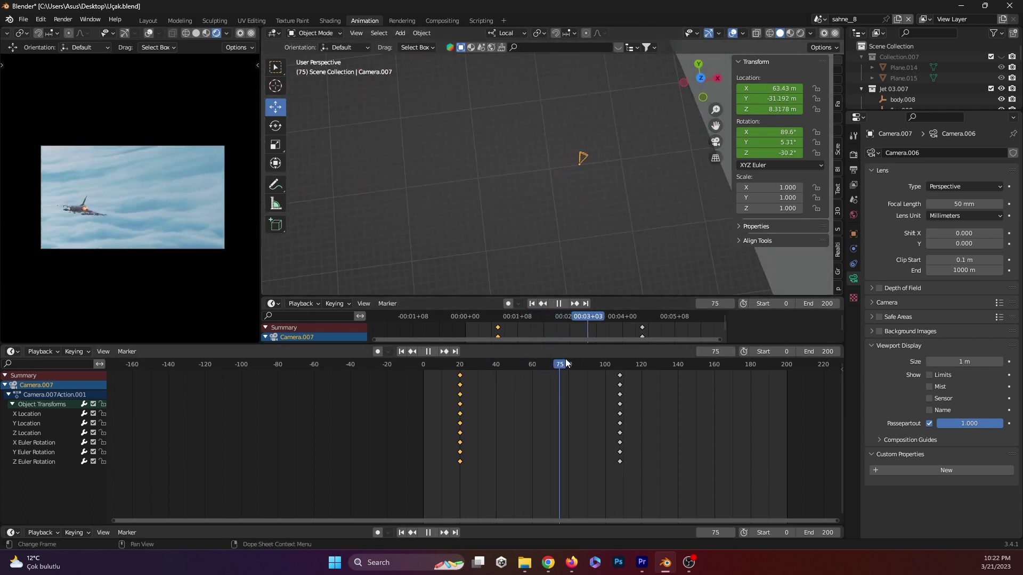
key(Escape)
mouse_move(599, 234)
shift+middle_down()
mouse_move(516, 252)
mouse_move(479, 288)
shift+middle_up()
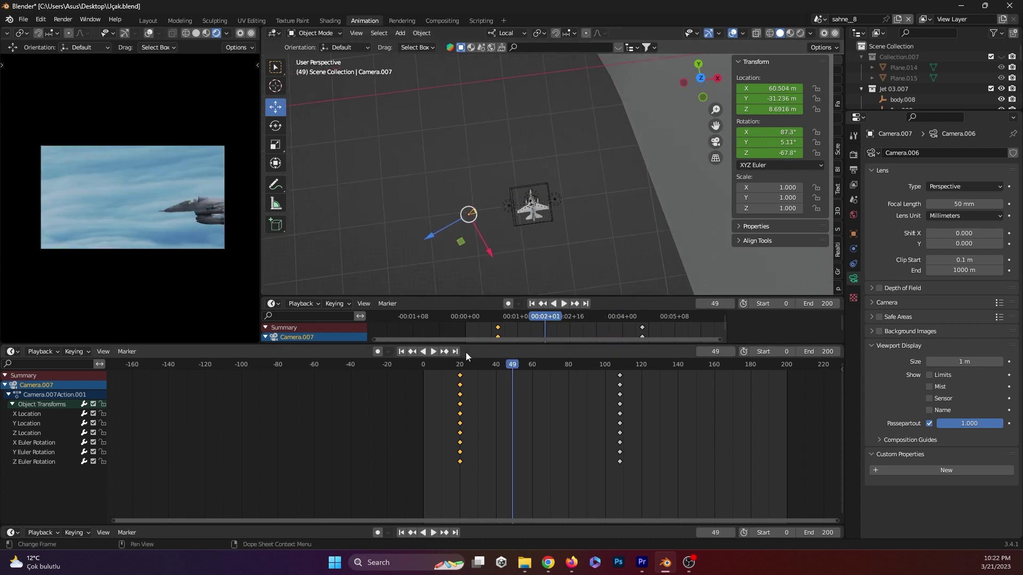
drag(512, 365, 446, 378)
key(space)
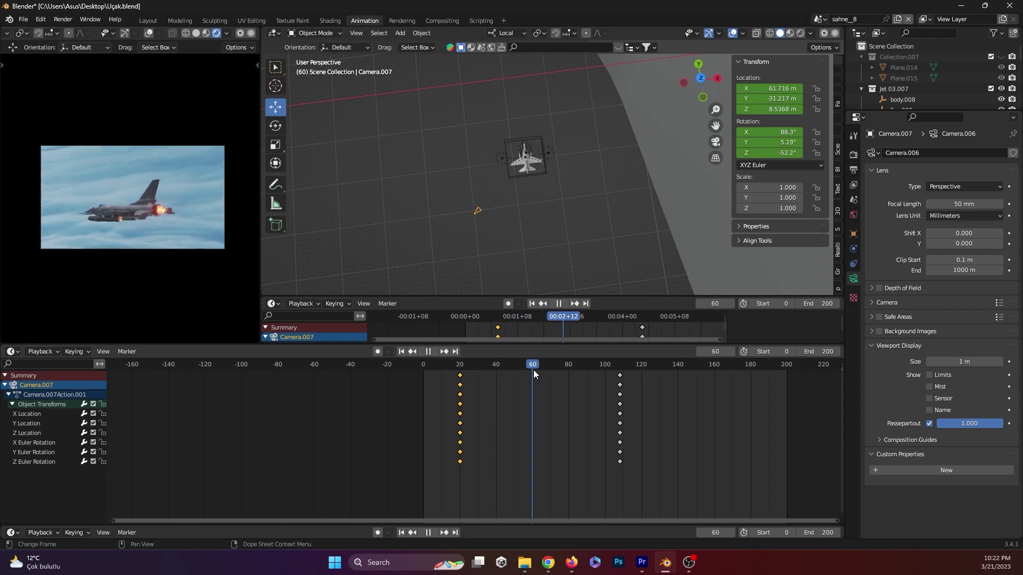
mouse_move(555, 365)
mouse_down()
mouse_move(580, 364)
mouse_move(497, 372)
mouse_up()
Select Empty.007 and play its flight from the first frame, stopping around frame 87
click(525, 207)
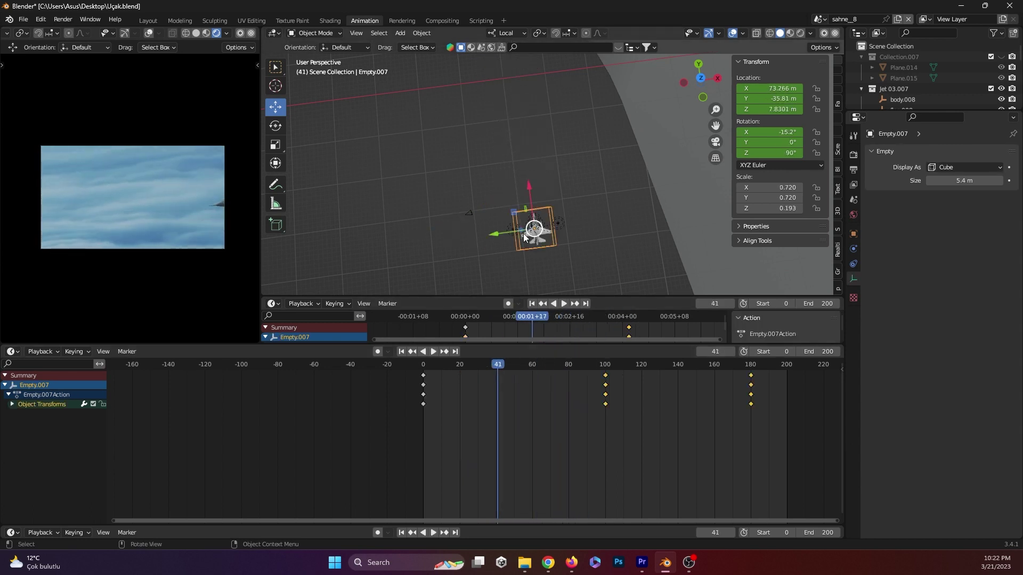
click(447, 367)
key(space)
drag(447, 366, 568, 364)
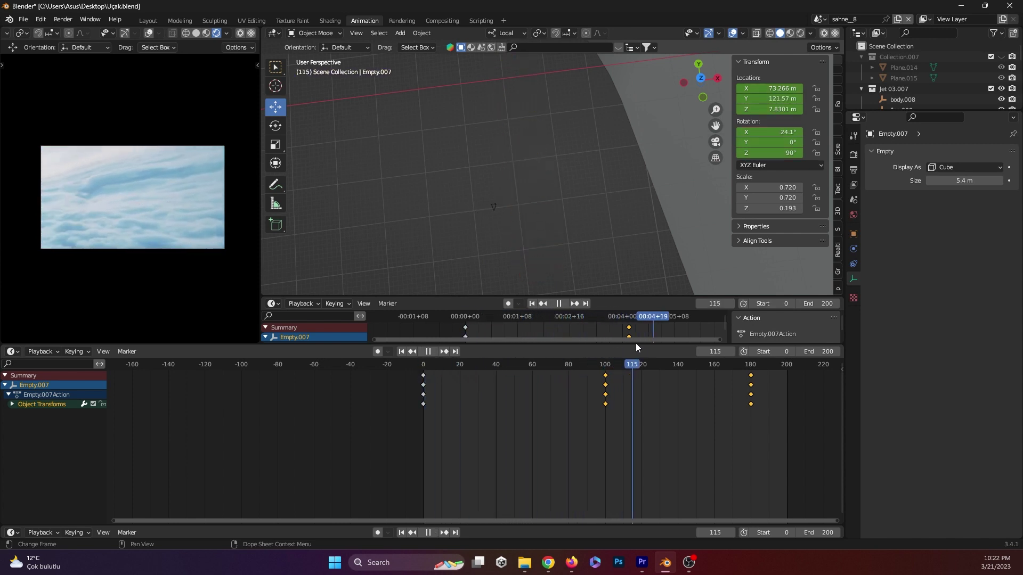
drag(568, 364, 358, 397)
key(space)
key(shift+Left)
key(space)
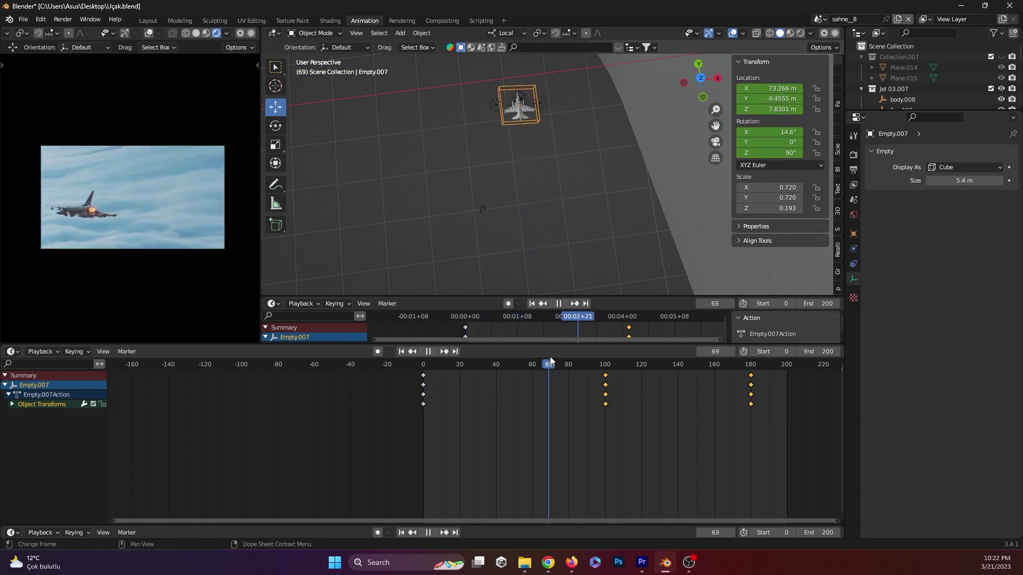
key(space)
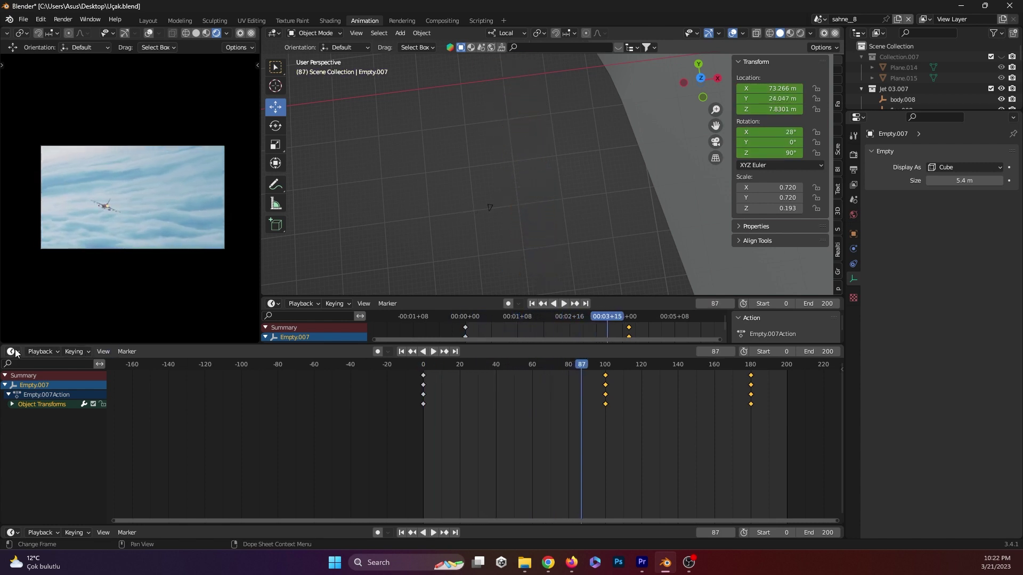
click(16, 352)
Show Empty.007's animation as F-curves in the Graph Editor with transform channels expanded
click(158, 407)
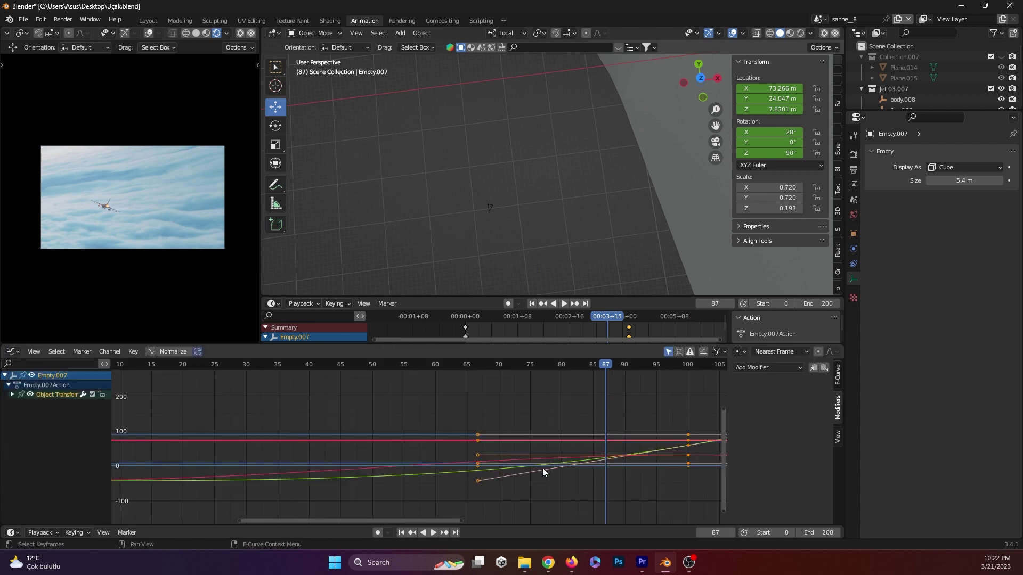
click(12, 394)
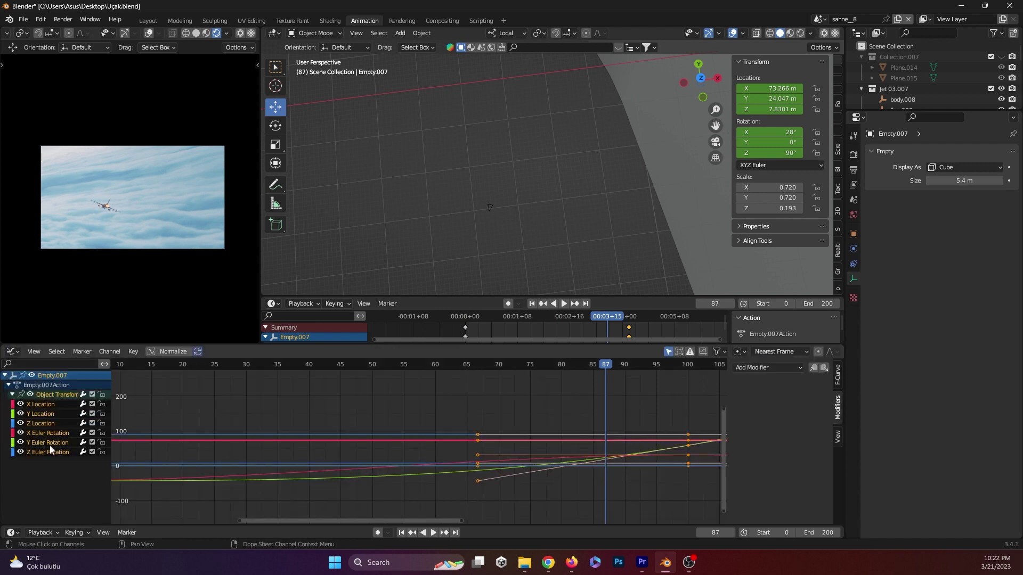
scroll(464, 456, down, 2)
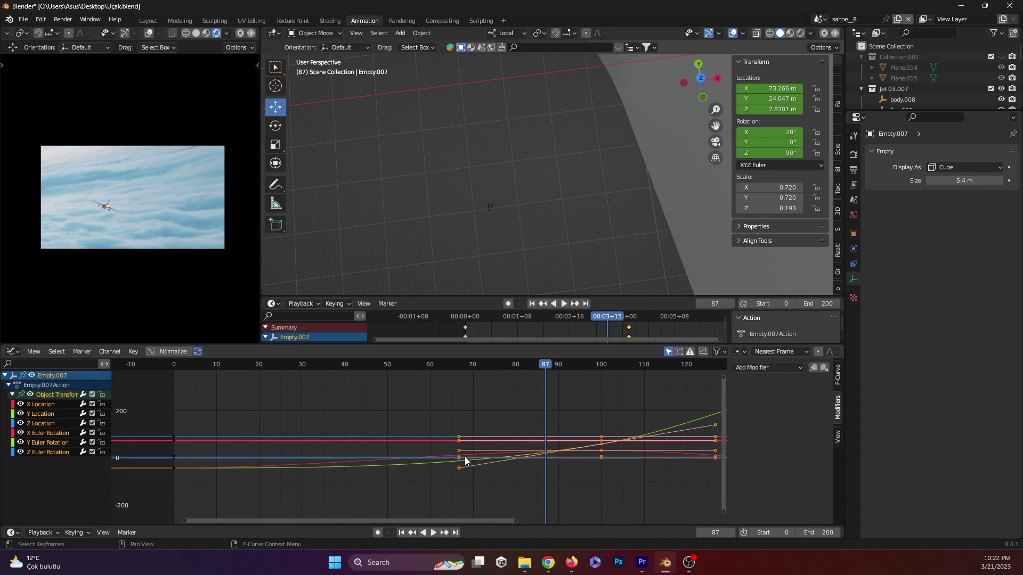
scroll(464, 457, down, 3)
scroll(463, 459, down, 3)
scroll(461, 459, down, 1)
scroll(550, 447, up, 1)
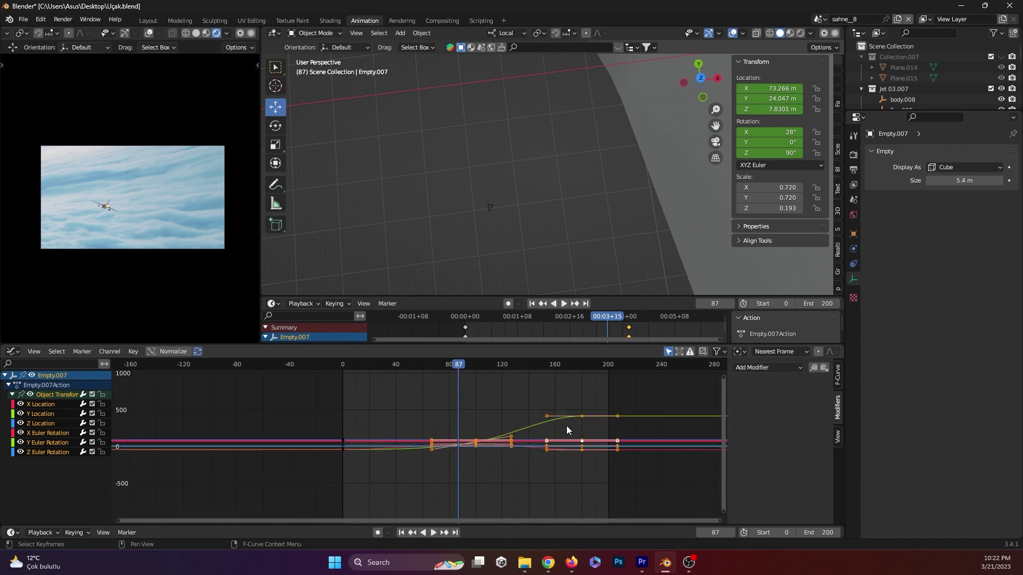
Trial a higher Y Location plateau keyframe and play back to check the jet's path
key(g)
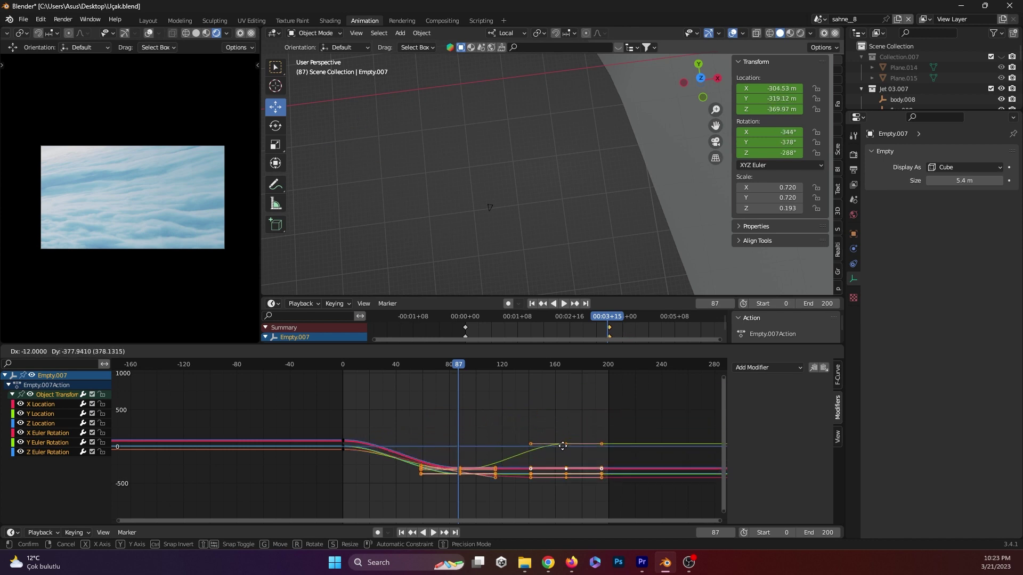
click(539, 396)
key(ctrl+z)
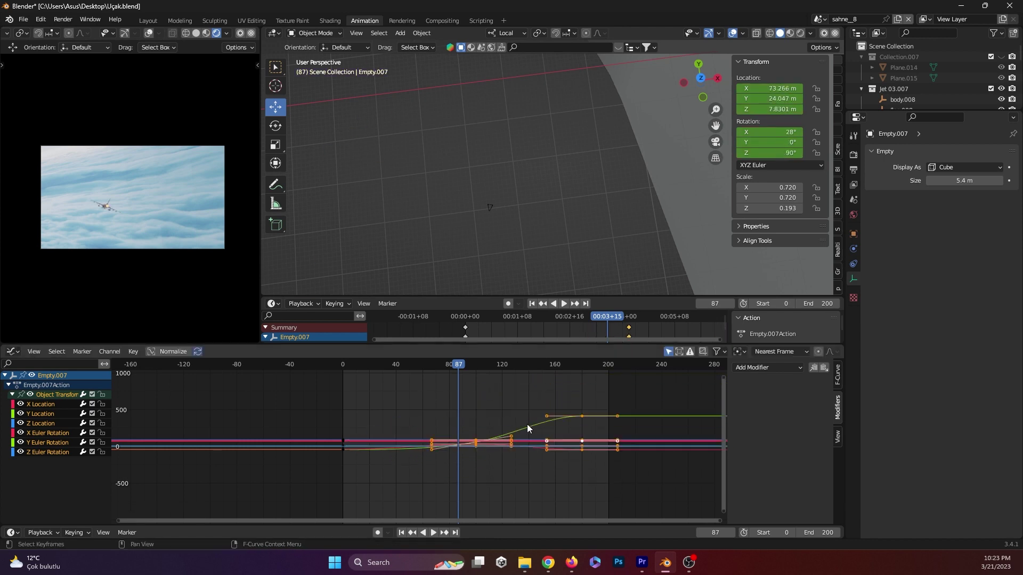
click(579, 415)
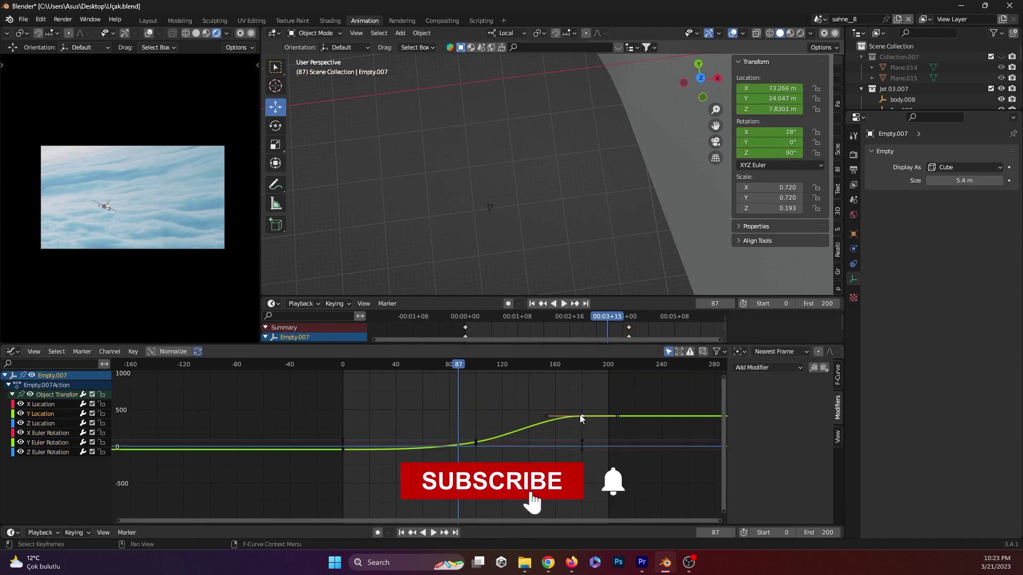
key(g)
click(580, 396)
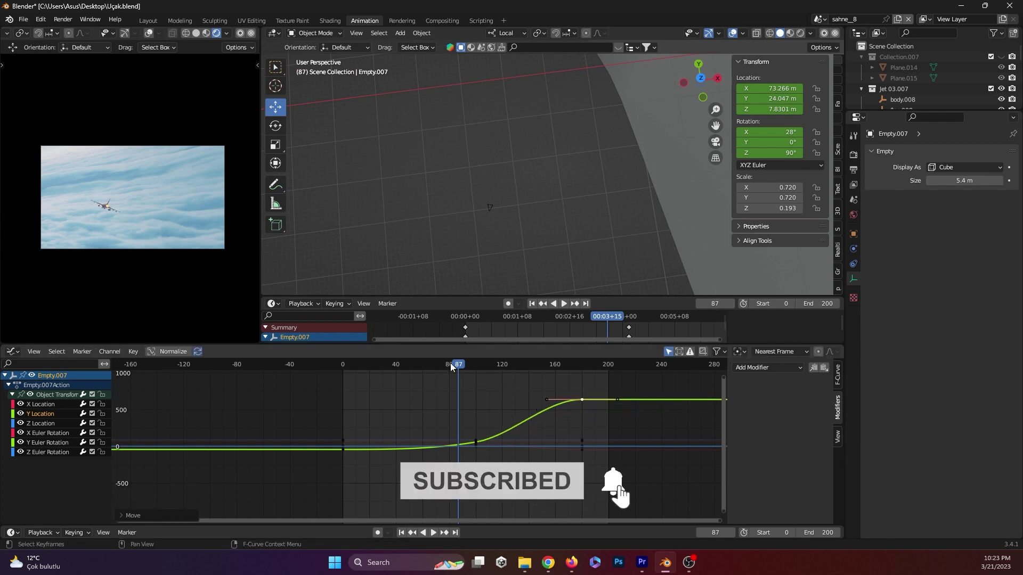
key(space)
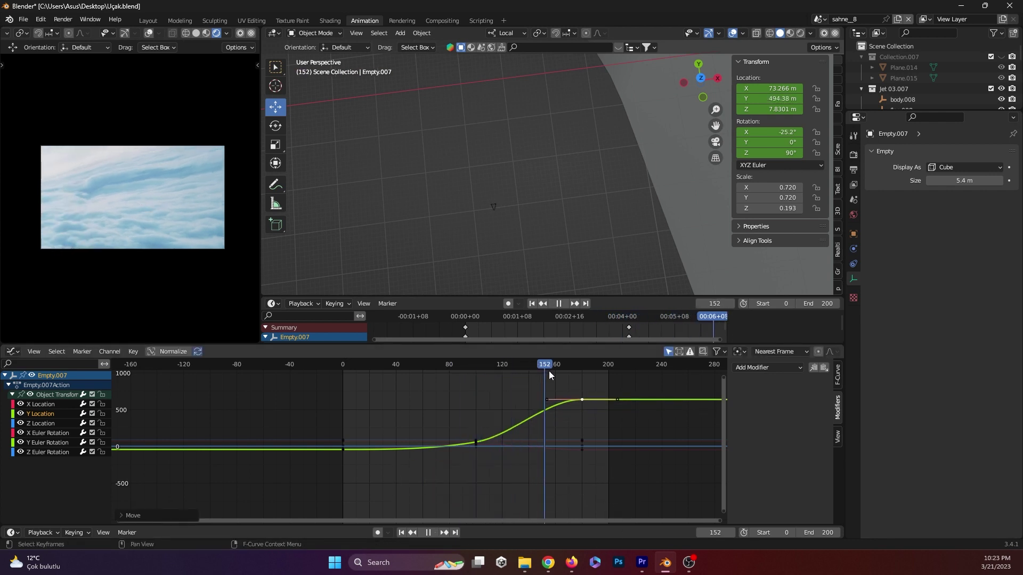
mouse_move(482, 376)
mouse_down()
mouse_move(373, 388)
mouse_move(488, 387)
mouse_up()
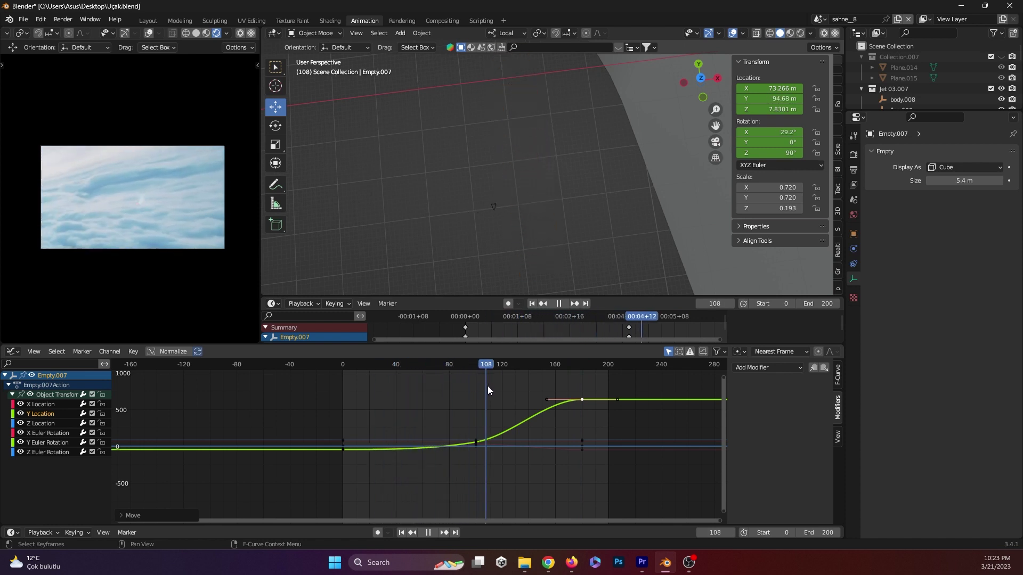
key(Escape)
Undo the raise, lower the Y Location plateau instead, and scrub back to frame 52
key(ctrl+z)
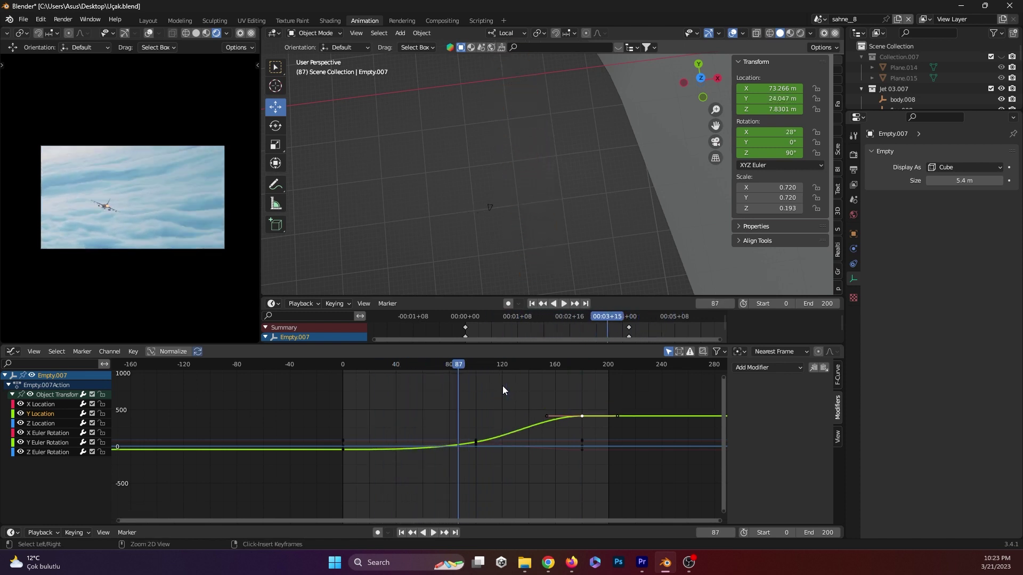
drag(580, 414, 580, 428)
key(space)
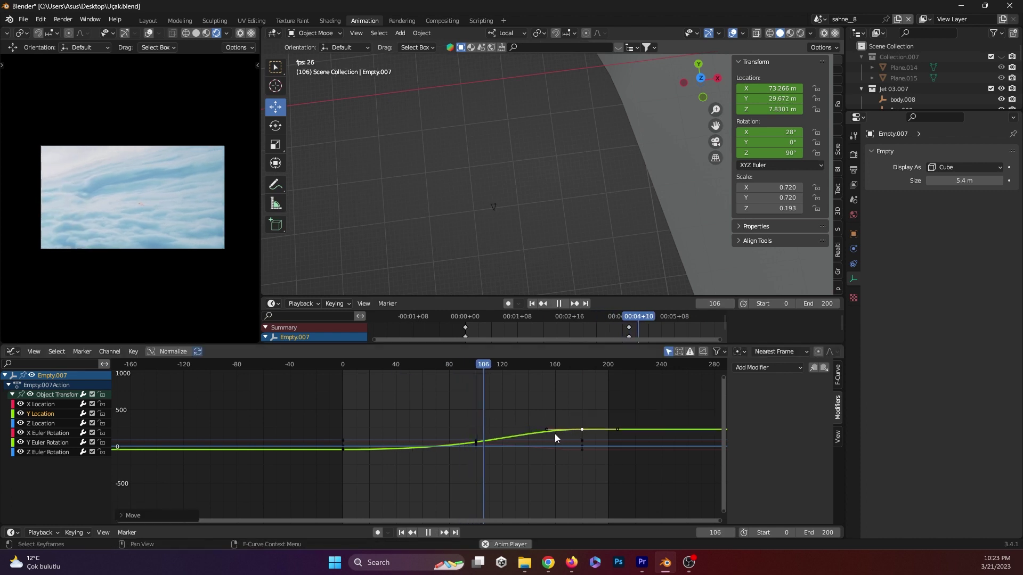
key(space)
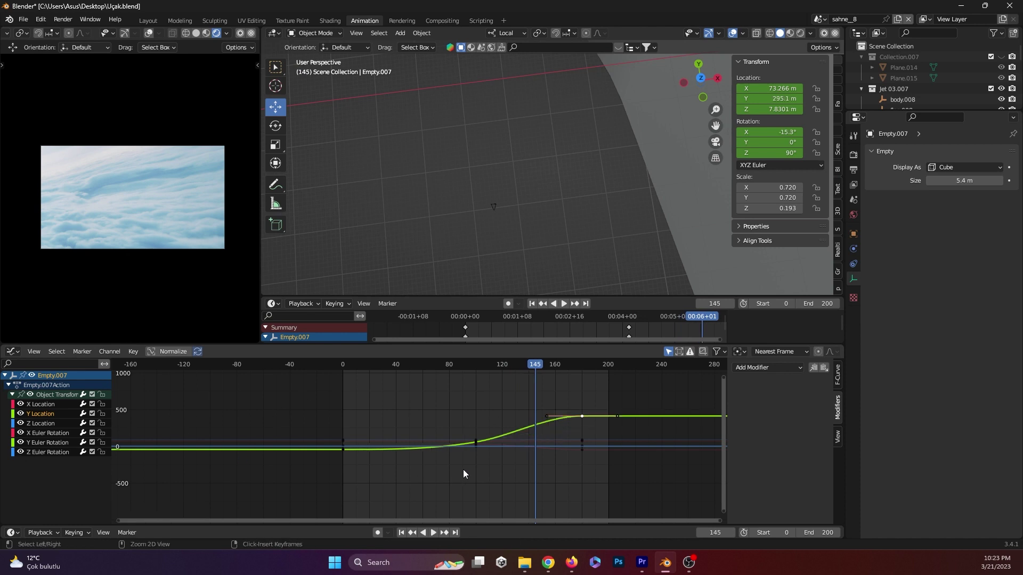
drag(519, 364, 411, 366)
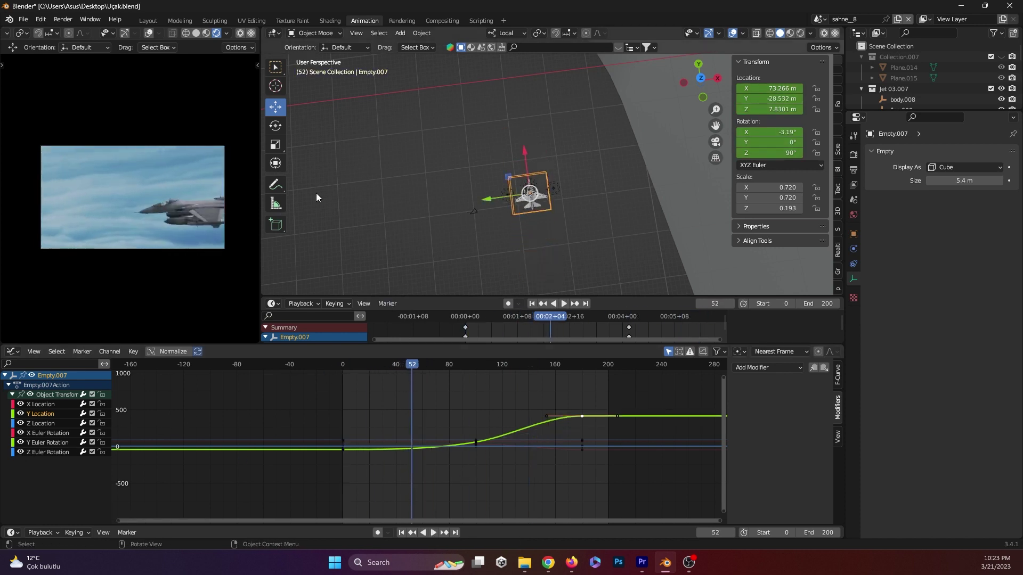
Switch the lower editor from Graph Editor back to the Dope Sheet
click(13, 351)
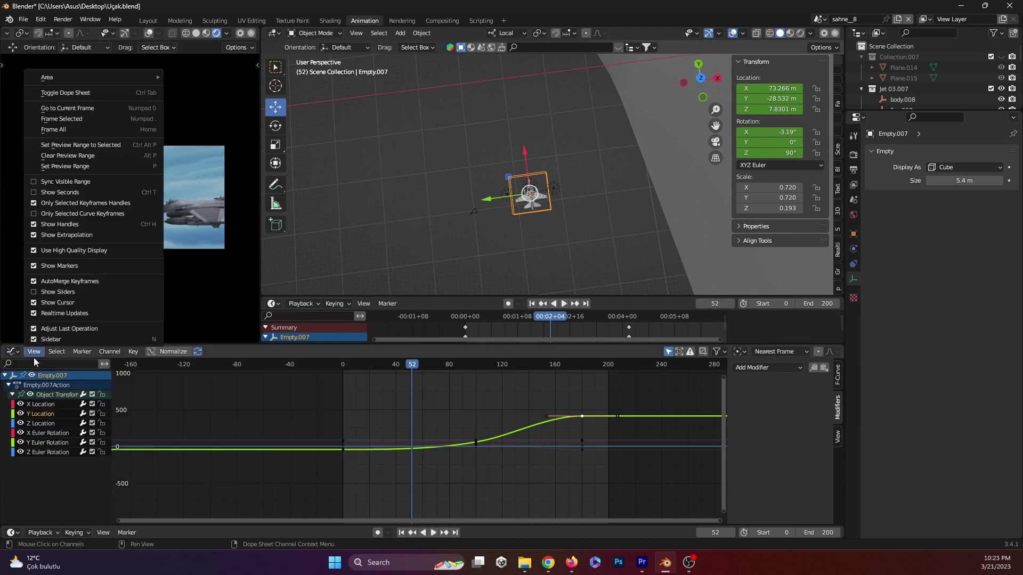
click(13, 352)
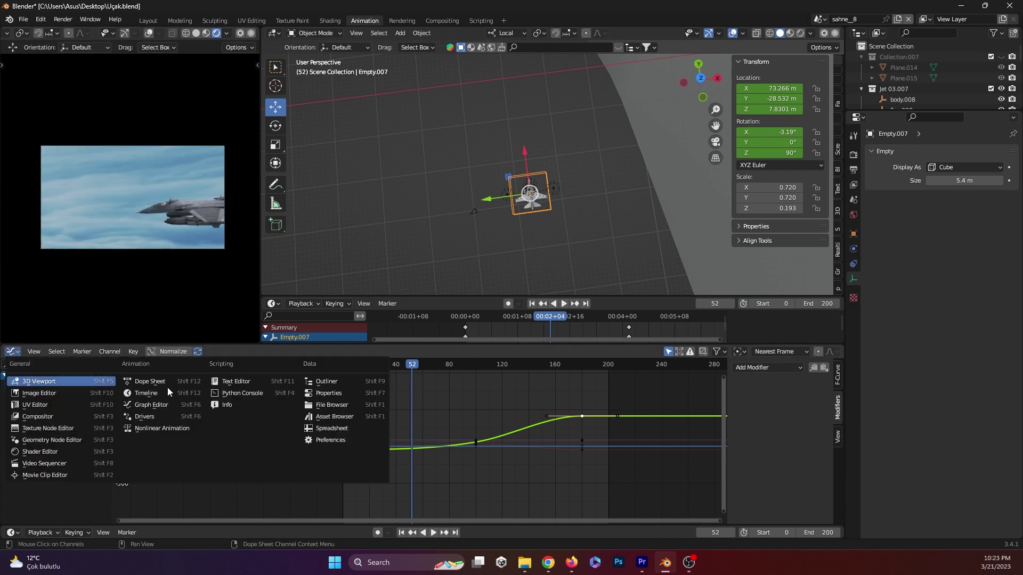
click(152, 393)
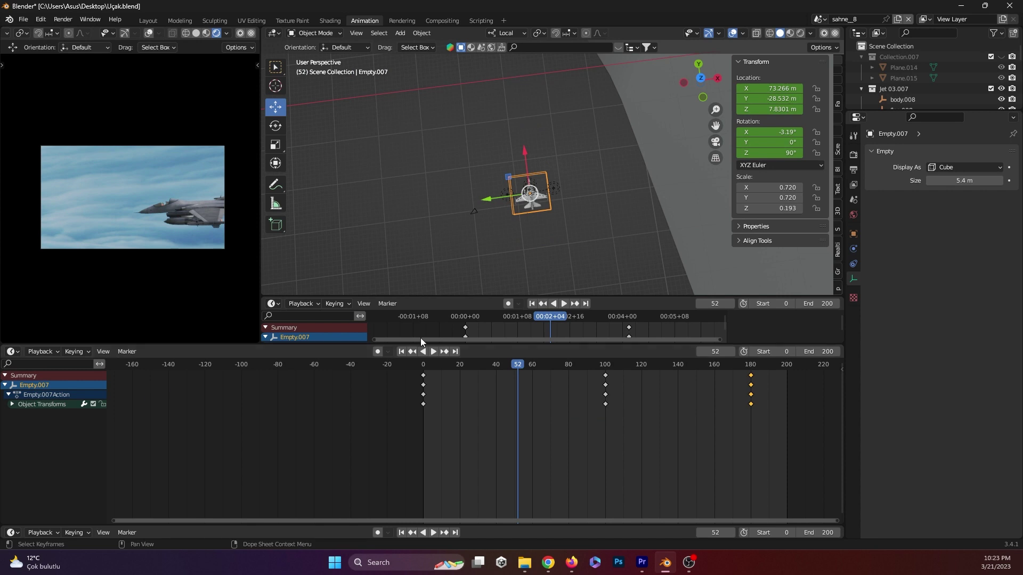
Replay Empty.007's flight and stop on frame 44
key(space)
mouse_move(524, 363)
mouse_down()
mouse_move(398, 370)
mouse_move(605, 367)
mouse_move(503, 365)
mouse_up()
key(space)
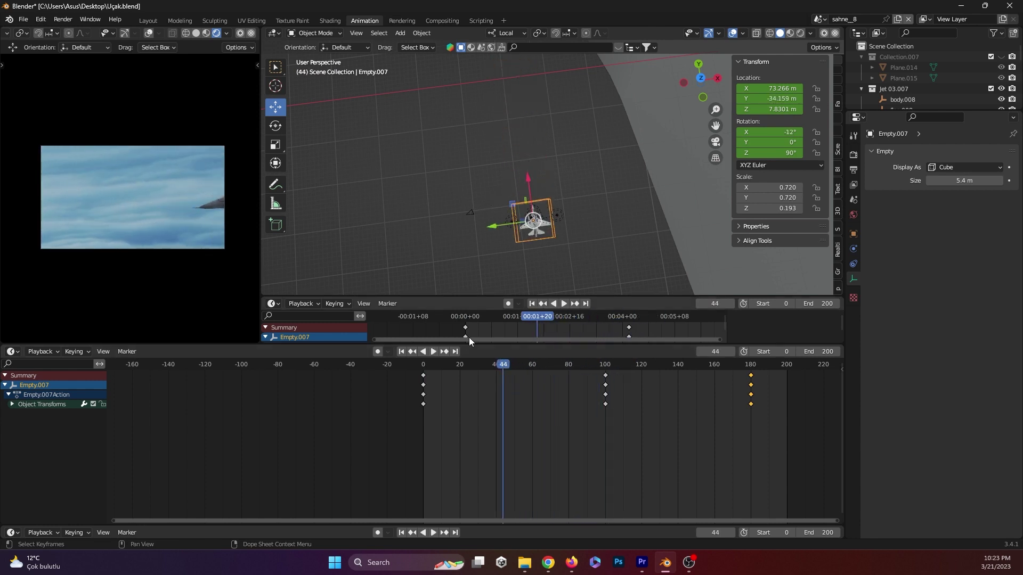
scroll(532, 220, down, 1)
scroll(532, 220, down, 1)
scroll(491, 200, up, 1)
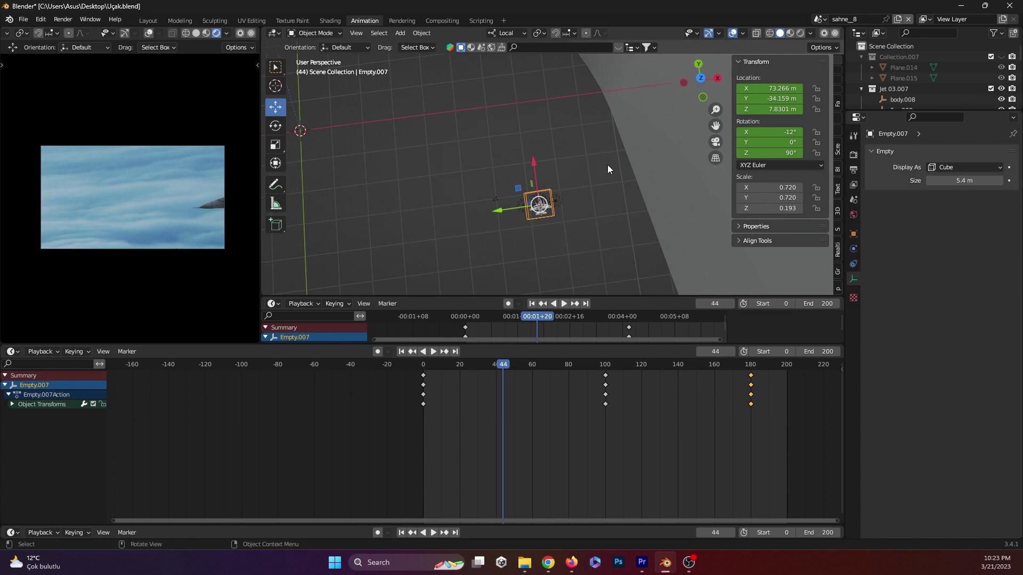